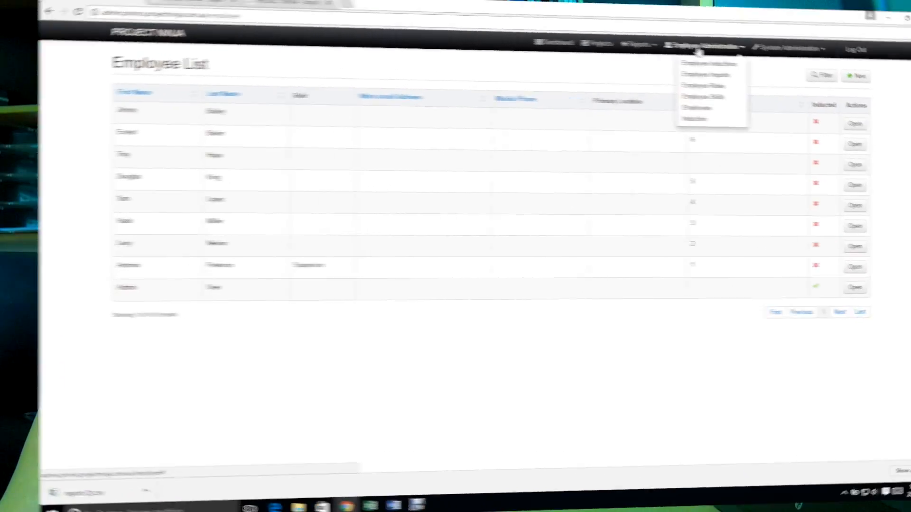
Open the record of the employee with the Supervisor role and examine its user account and access settings
left_click(683, 104)
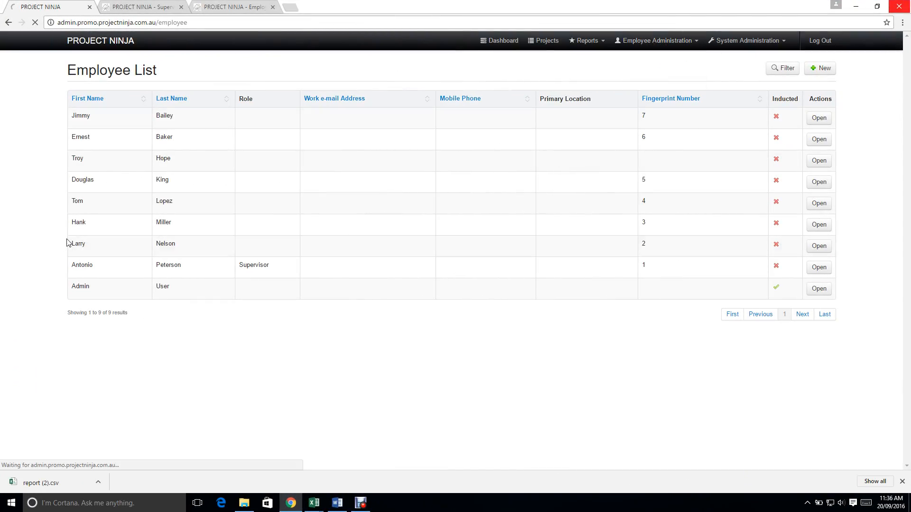
left_click(818, 267)
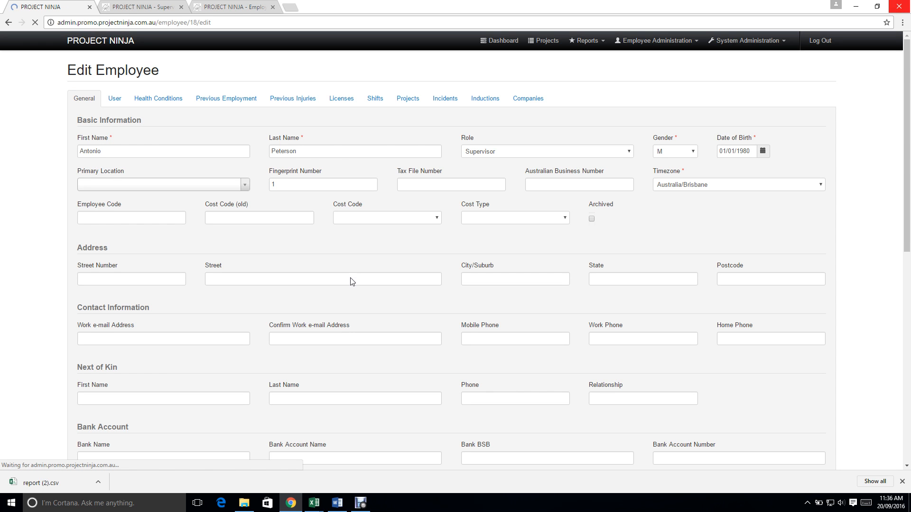
left_click(111, 99)
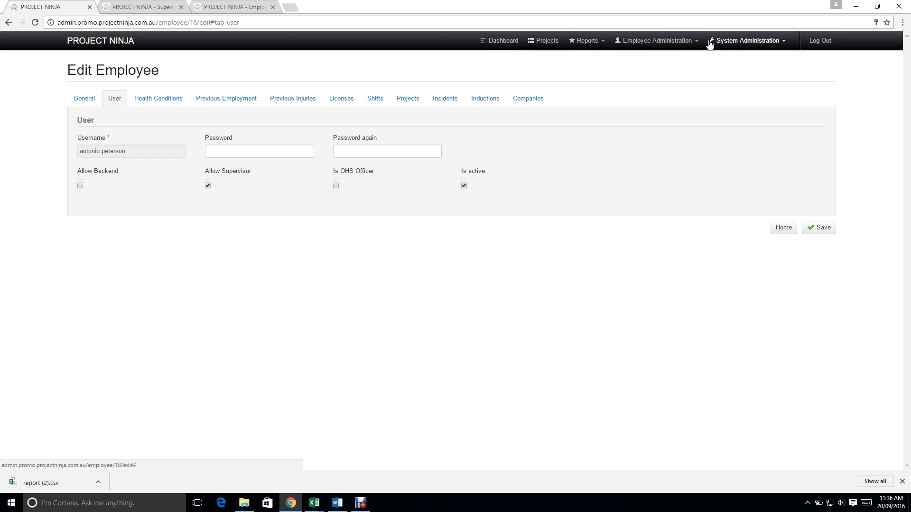
Switch to the supervisor site and view its project database and report dashboard
left_click(134, 7)
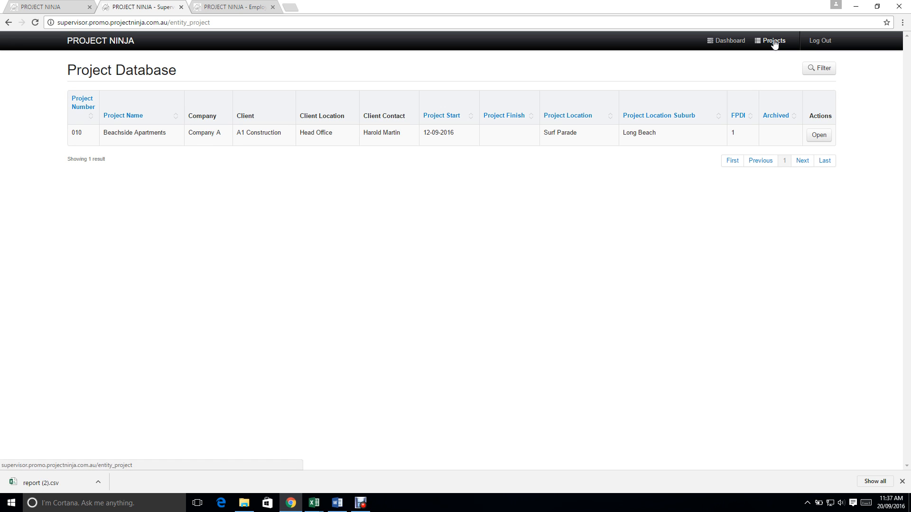
left_click(733, 41)
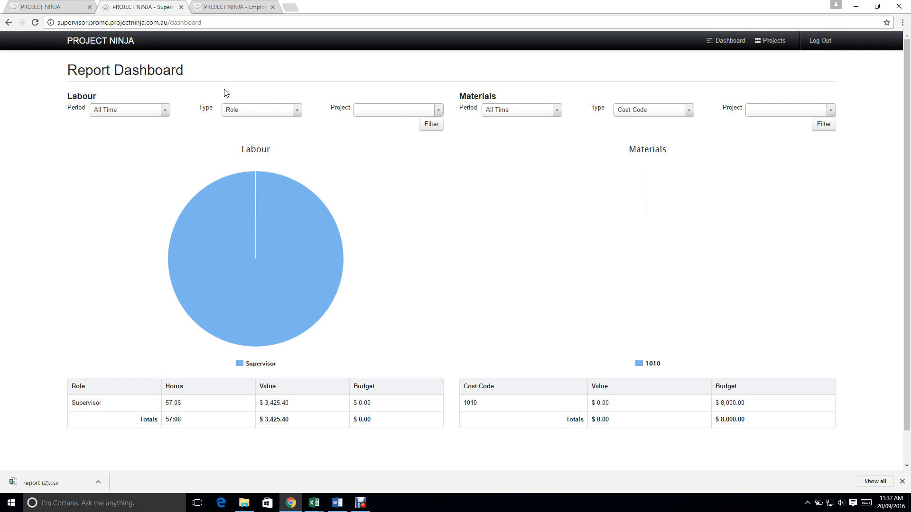
Return to the admin site and start a new entity named Five Star Structures
left_click(42, 7)
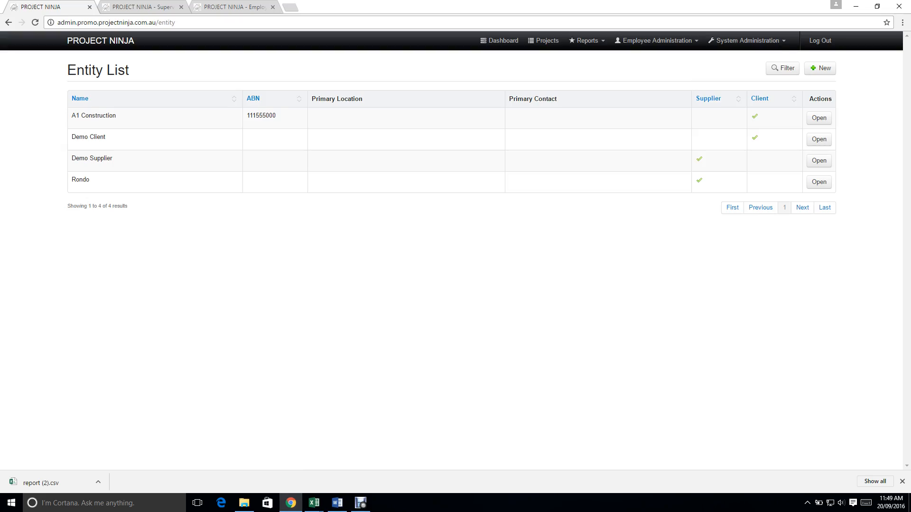
left_click(743, 42)
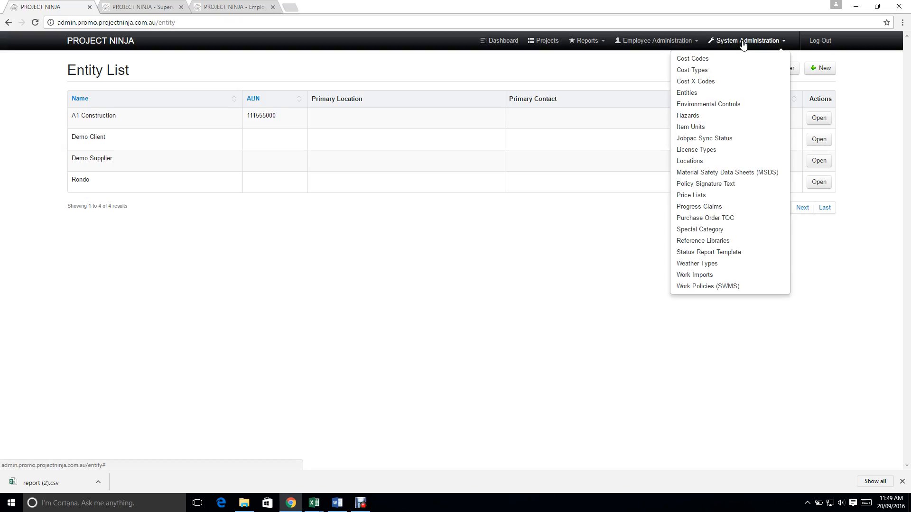
left_click(687, 93)
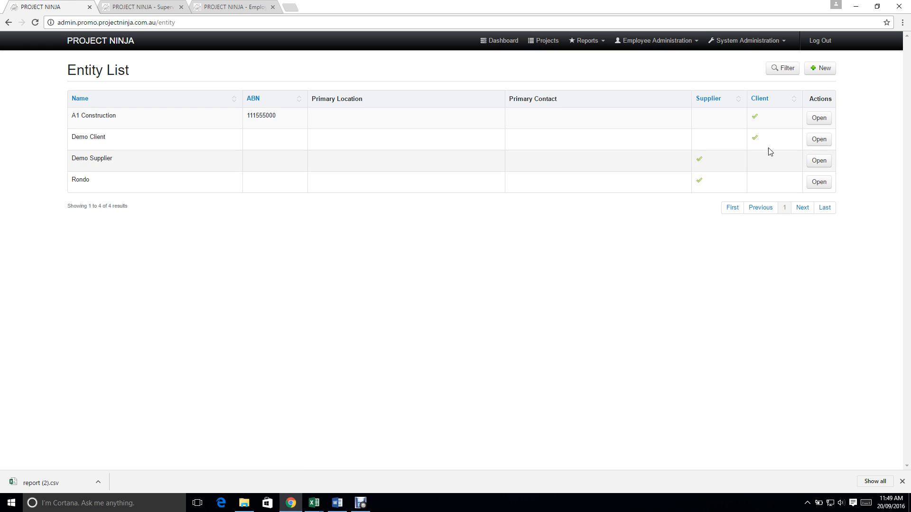
left_click(818, 68)
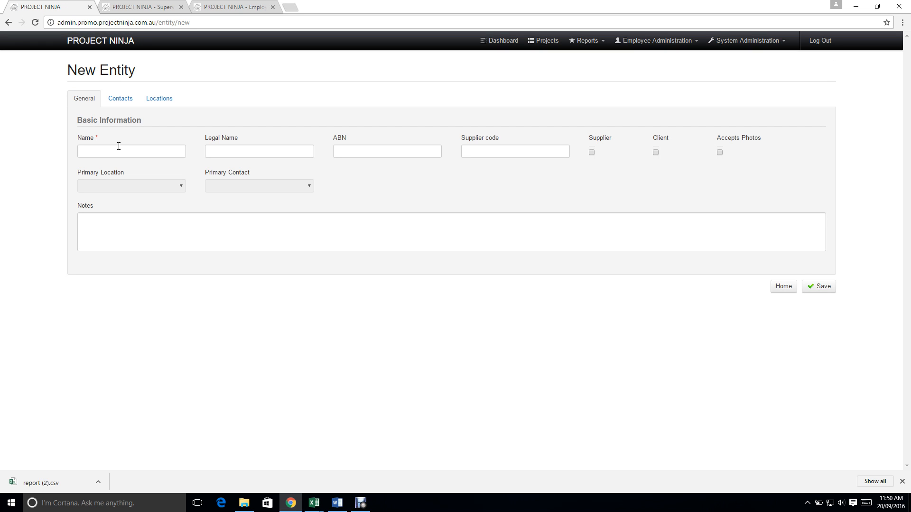
left_click(118, 151)
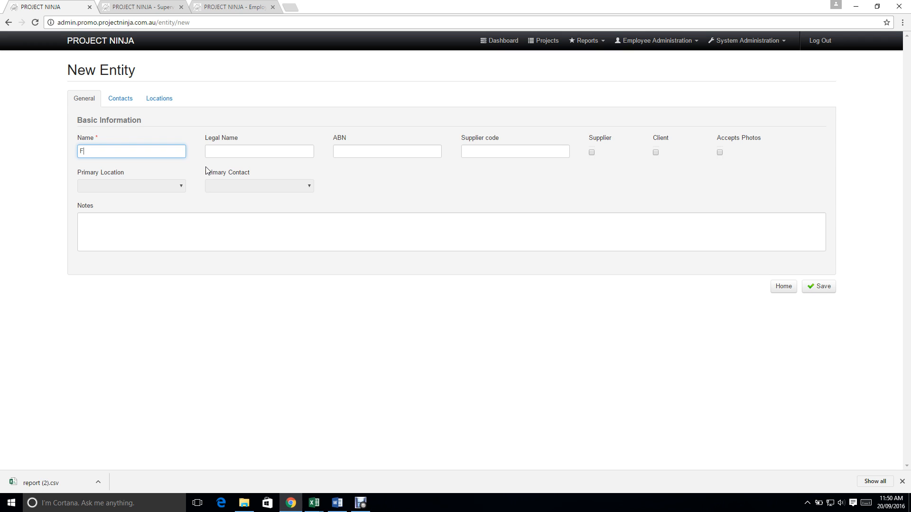
type("Five Star Structures")
key("Tab")
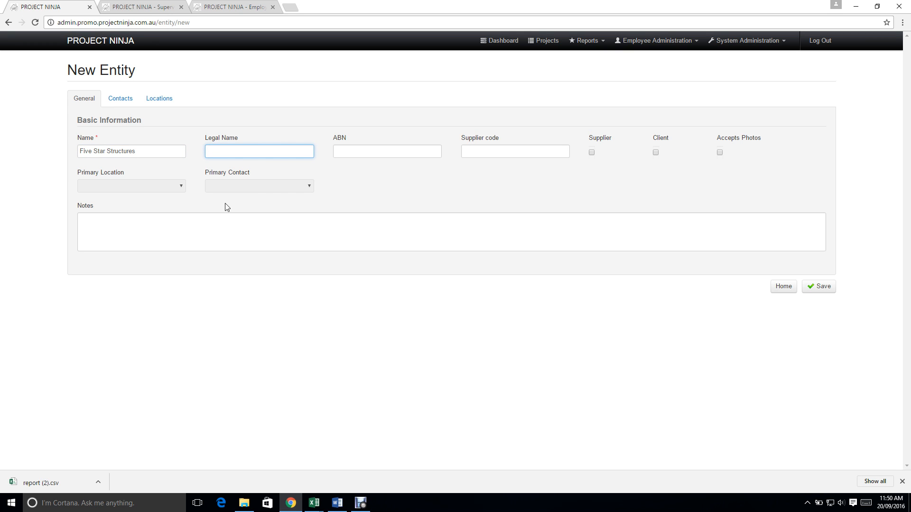
Copy the entity's name into its legal name, mark it as a client, and save the record
left_click_drag(144, 151, 48, 150)
key("ctrl+c")
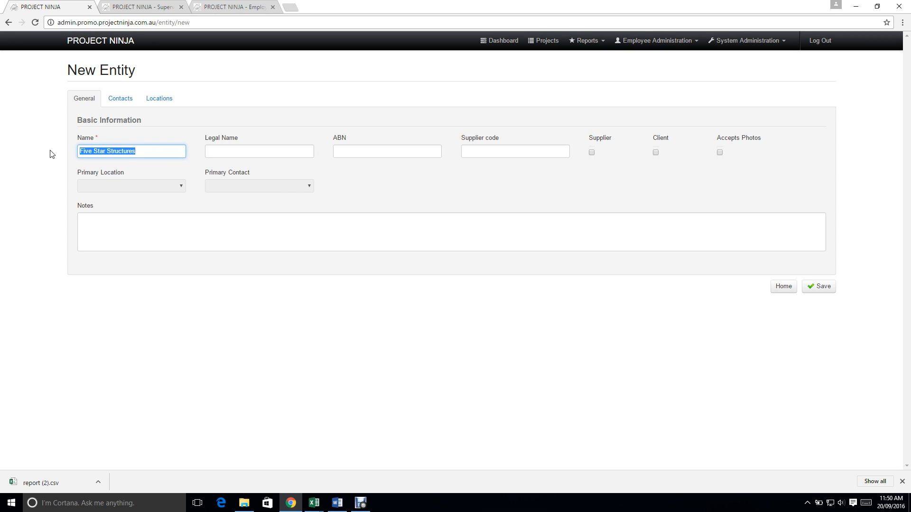
left_click(261, 150)
key("ctrl+v")
left_click(656, 153)
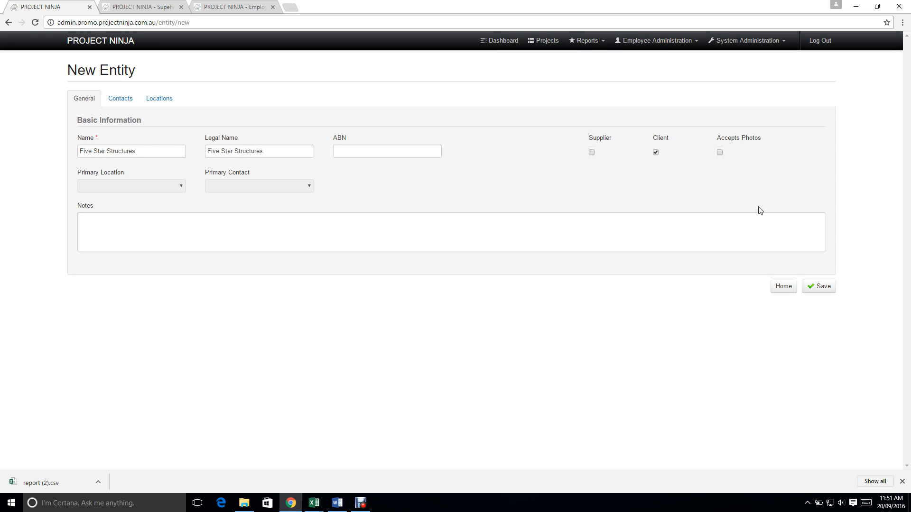
left_click(820, 285)
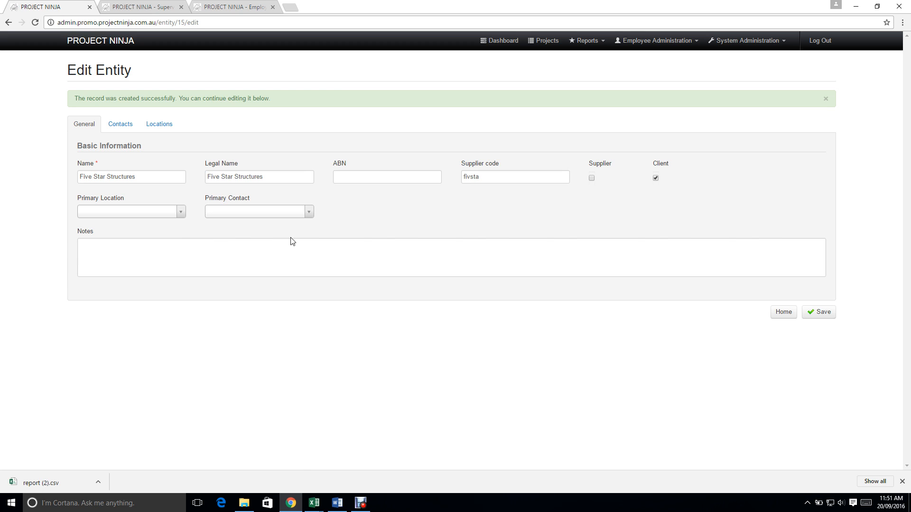
Start a new contact for the Five Star Structures entity and enter the contact's first and last name
left_click(117, 127)
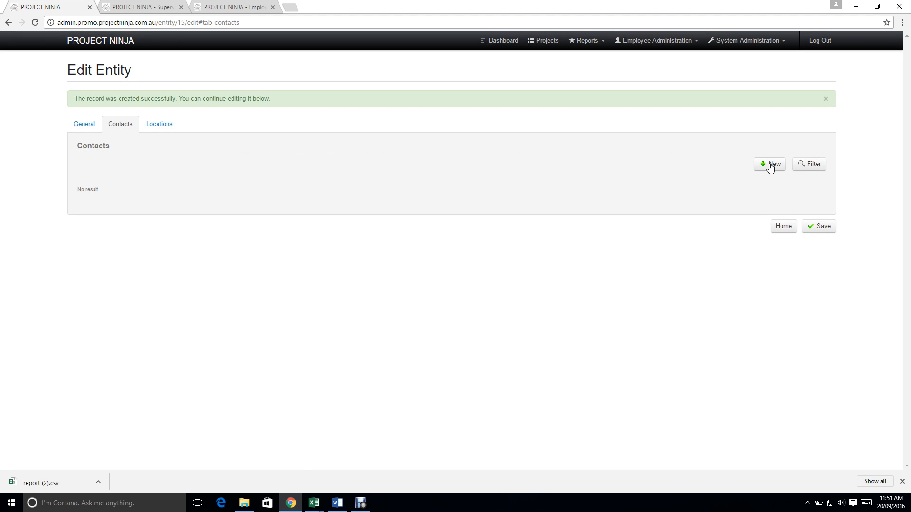
left_click(770, 165)
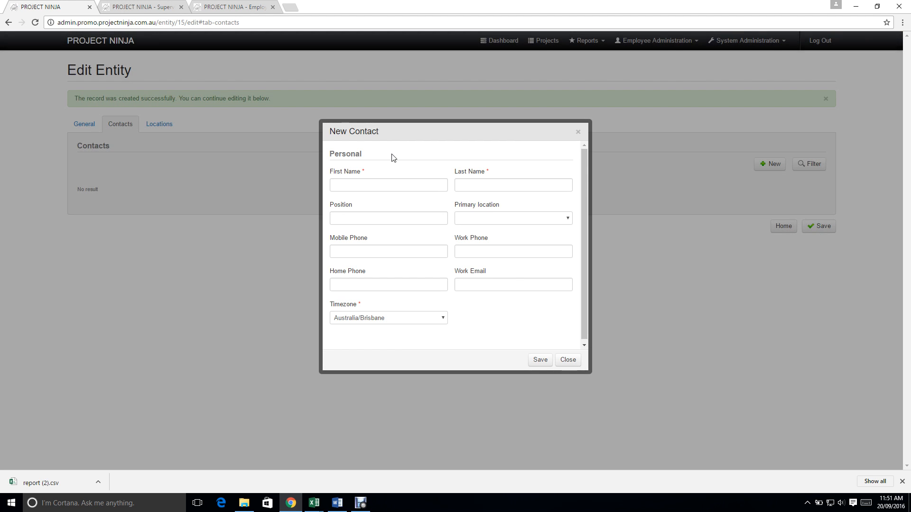
left_click(386, 185)
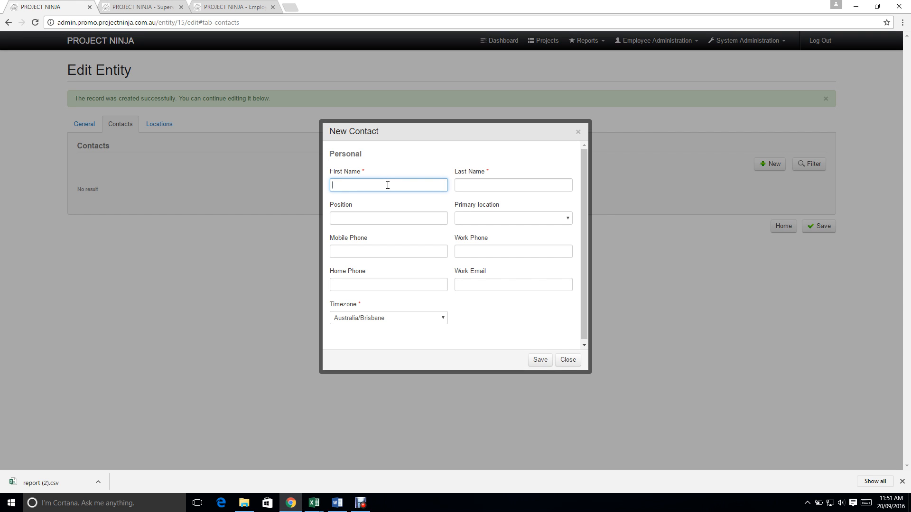
type("John")
key("Tab")
type("S")
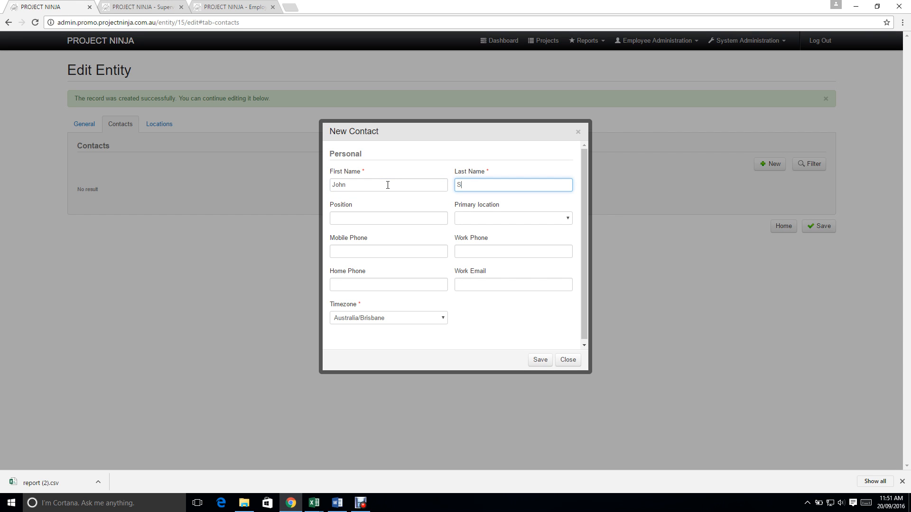
type("mith")
key("Tab")
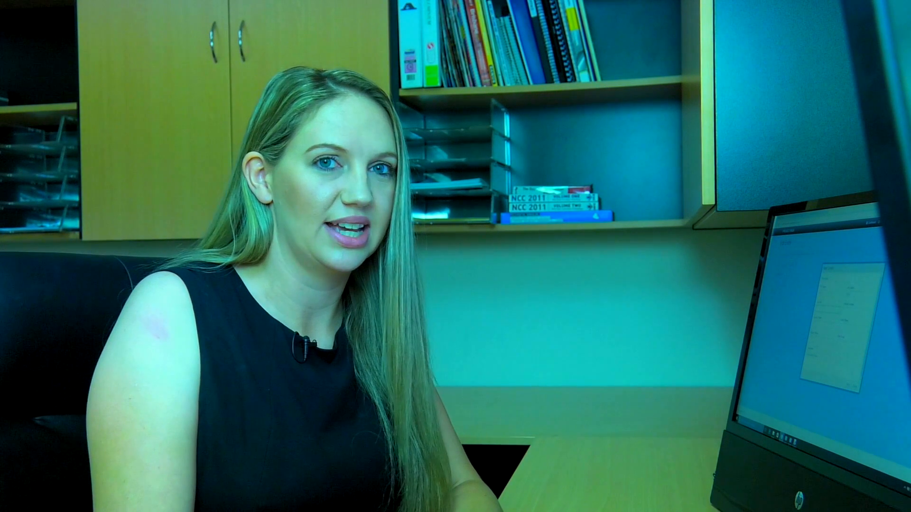
Set the contact's position to Site Manager, enter the mobile phone number, and save the contact with the Australia/Brisbane timezone
type("Site M")
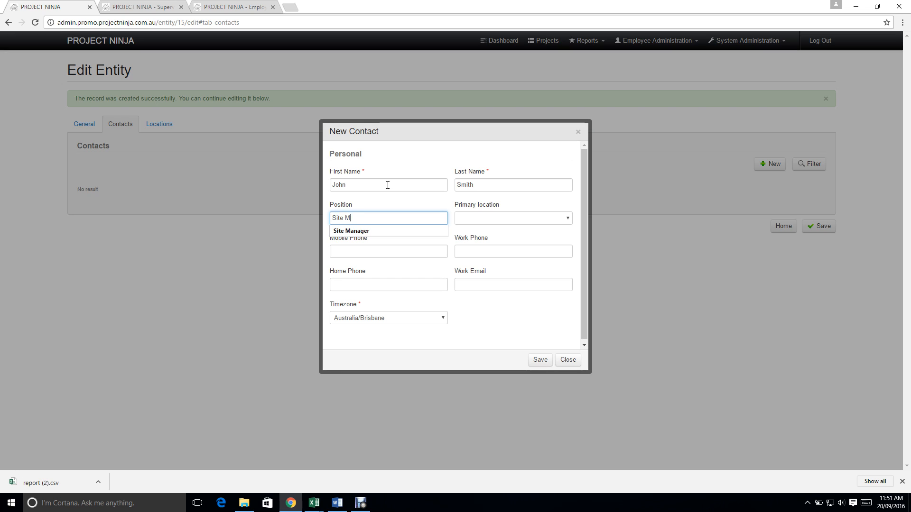
type("anager")
key("Tab")
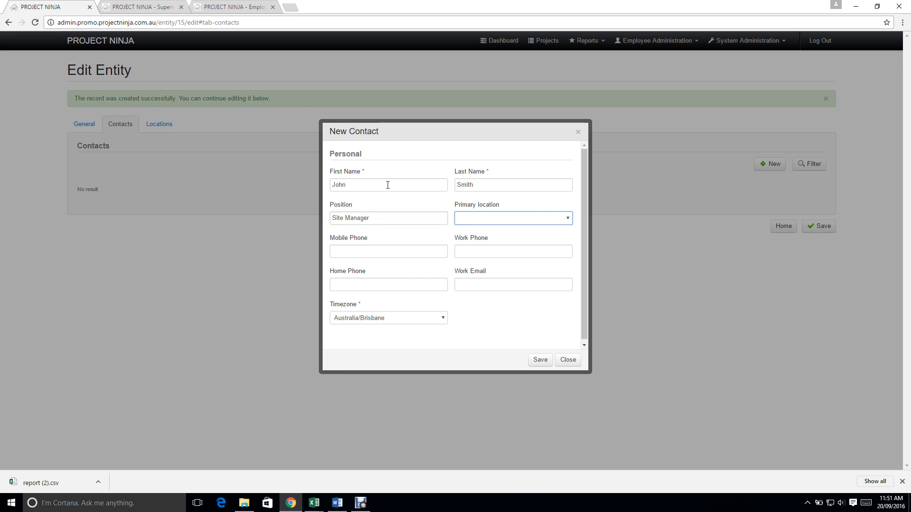
left_click(395, 248)
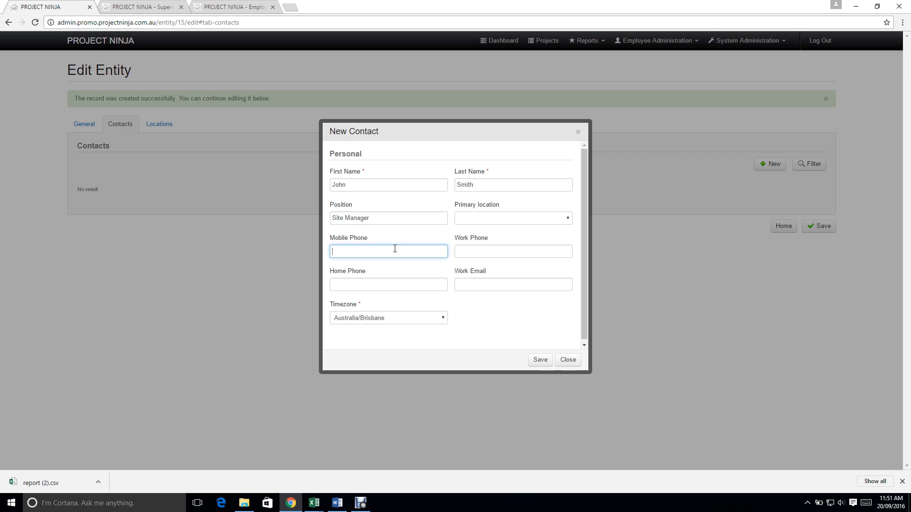
type("555-111-5678")
left_click(442, 322)
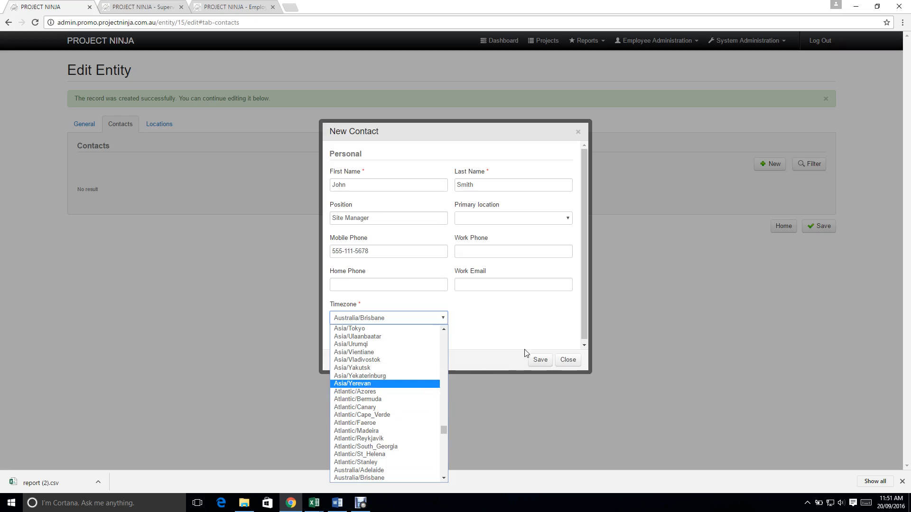
left_click(490, 353)
left_click(540, 360)
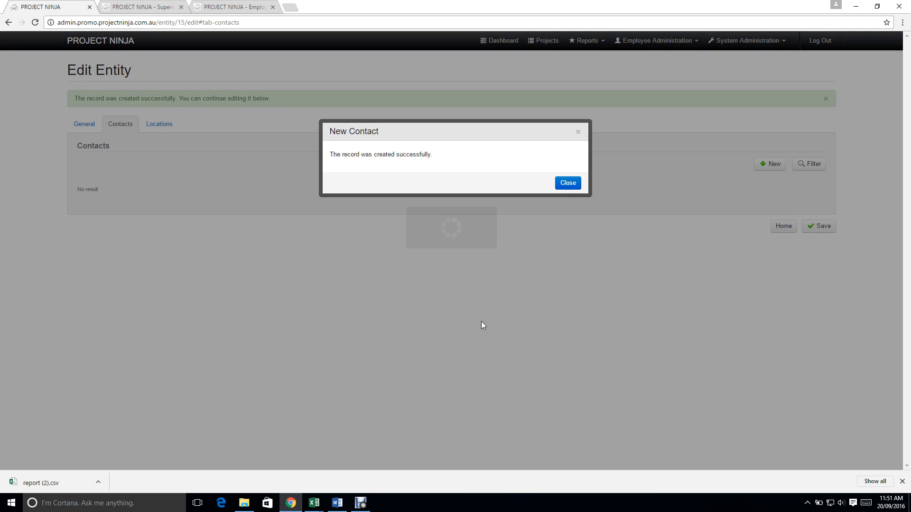
left_click(196, 220)
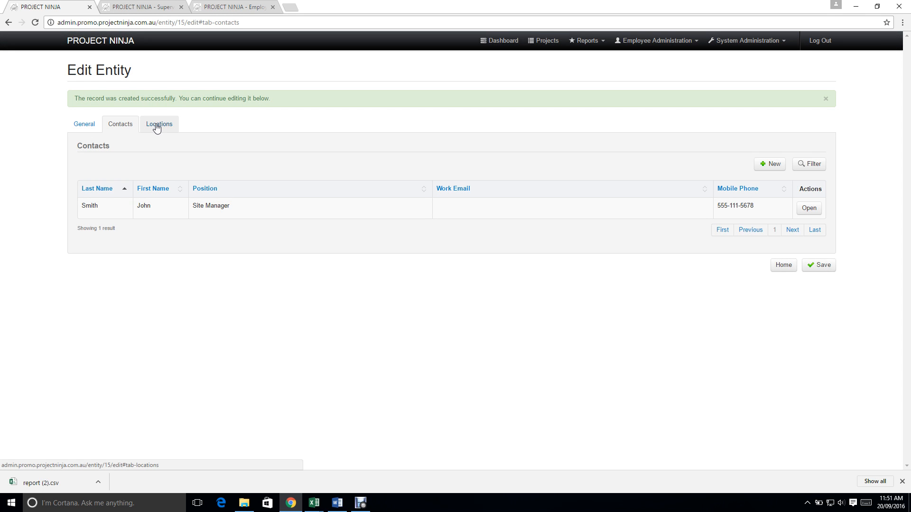
Start a new location for the entity named Site 1 and enter its street address
left_click(157, 127)
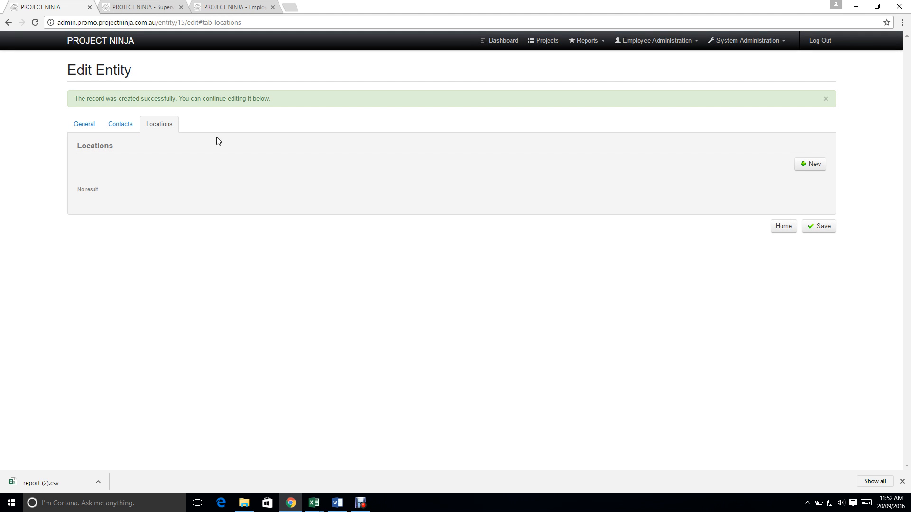
left_click(814, 166)
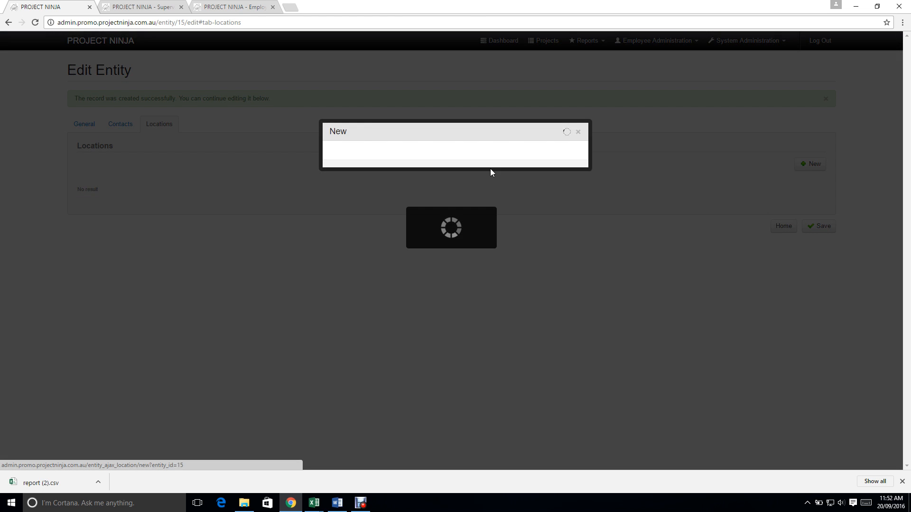
left_click(433, 171)
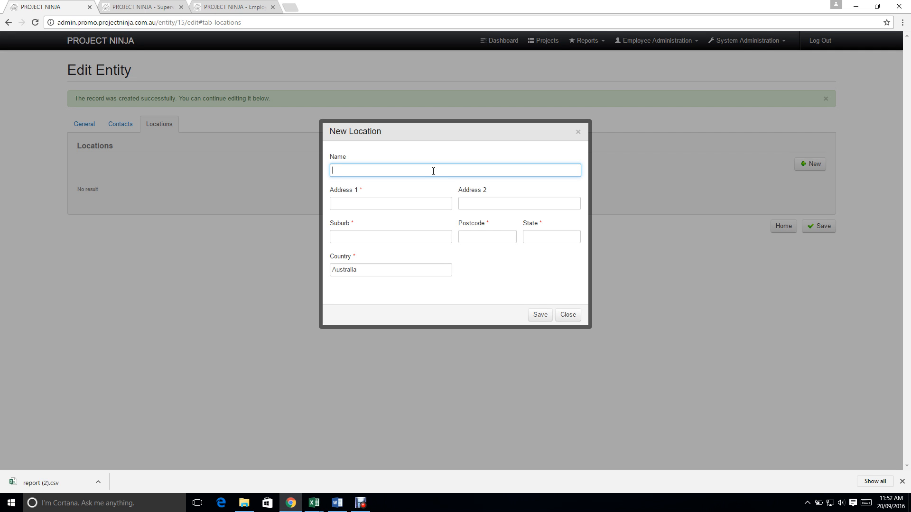
type("Site 1")
key("Tab")
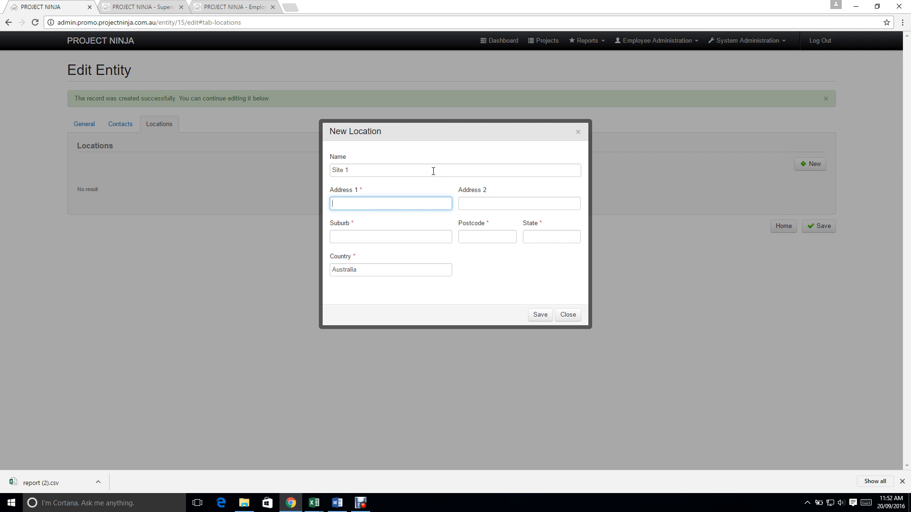
type("Main Street")
key("Tab")
Enter the location's suburb, postcode and state, set its country to USA, and save the location
key("Tab")
type("San")
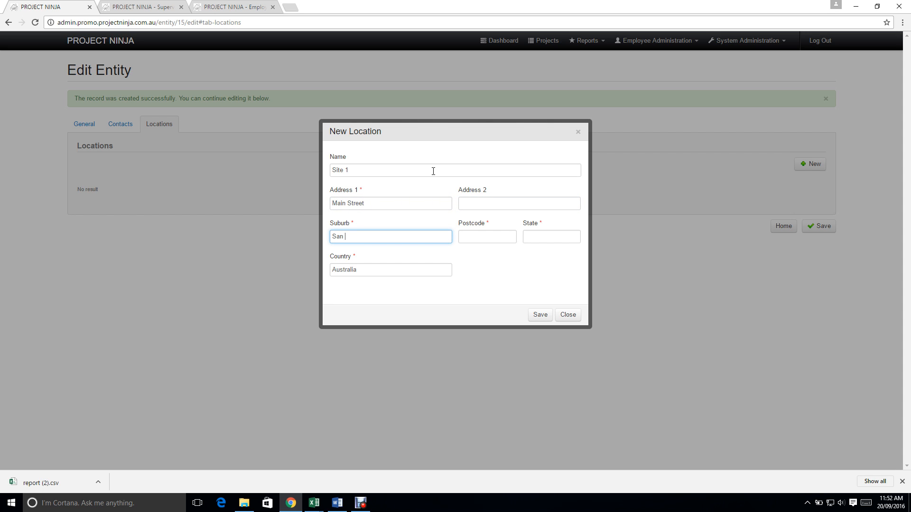
type(" Francisco")
key("Tab")
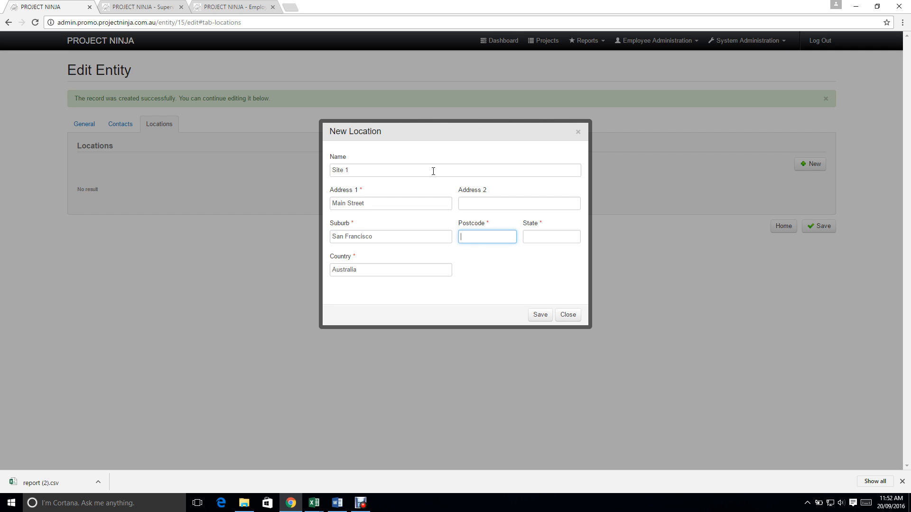
type("8900")
key("Tab")
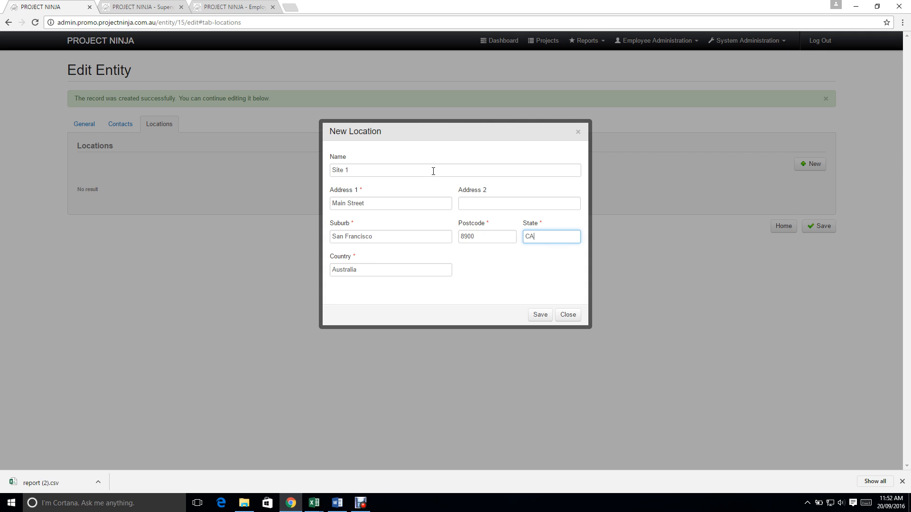
key("Tab")
type("U")
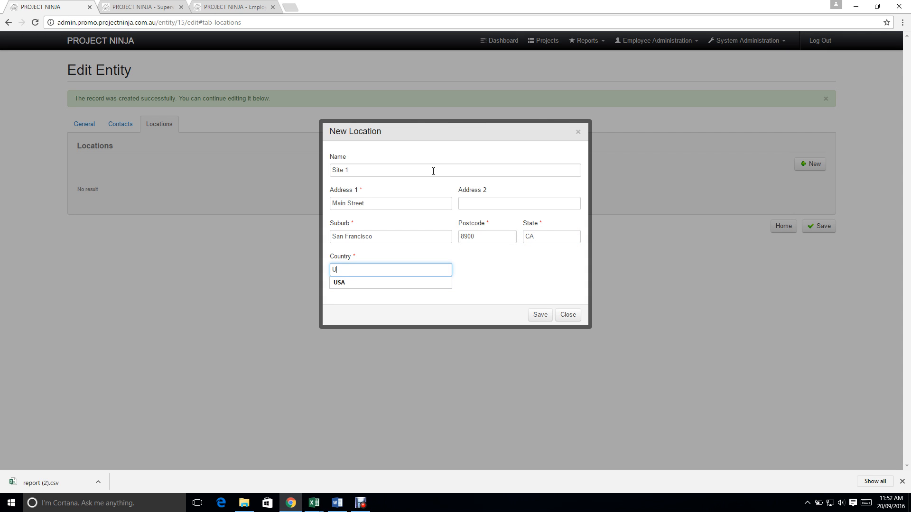
key("Tab")
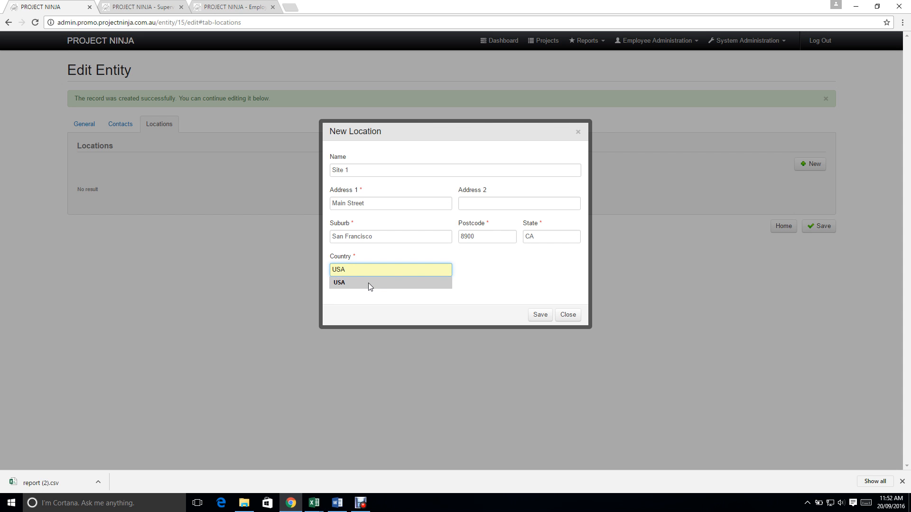
left_click(369, 283)
left_click(540, 315)
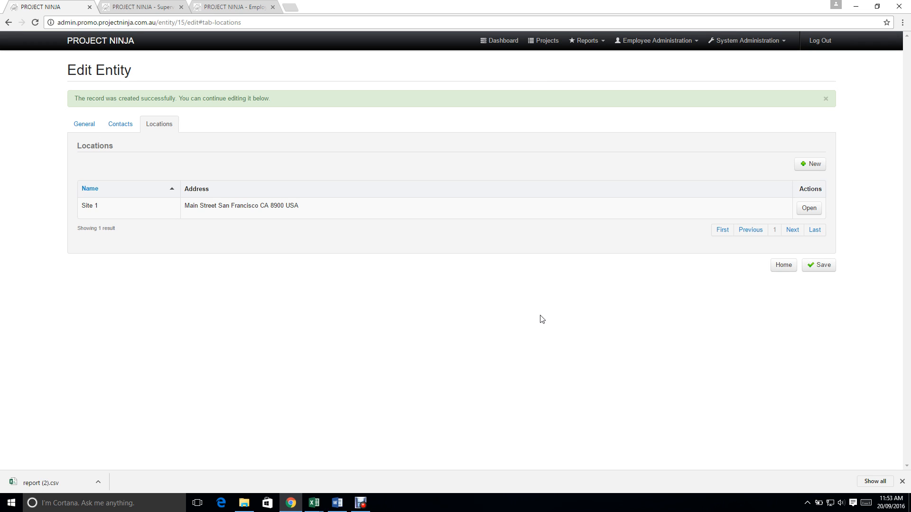
Set the Site Manager contact's primary location to Site 1, save the contact, and save the Five Star Structures entity
left_click(120, 125)
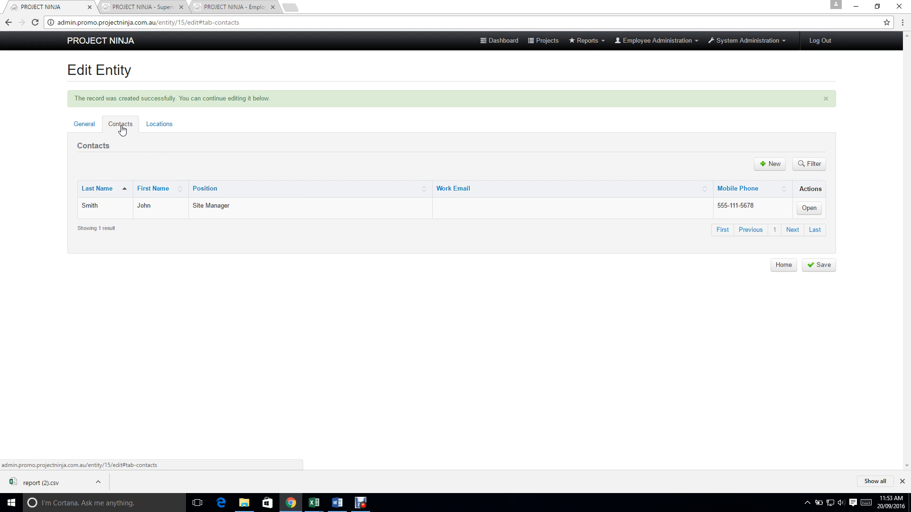
left_click(810, 209)
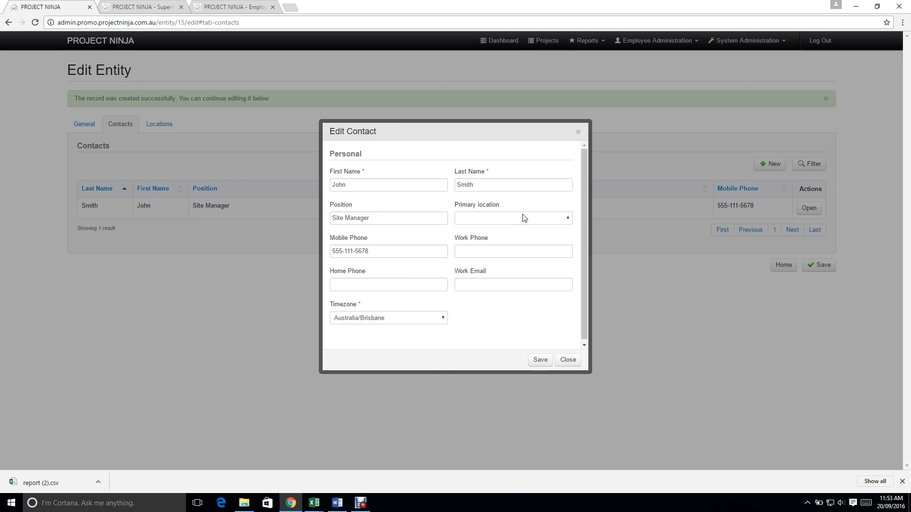
left_click(524, 218)
left_click(499, 235)
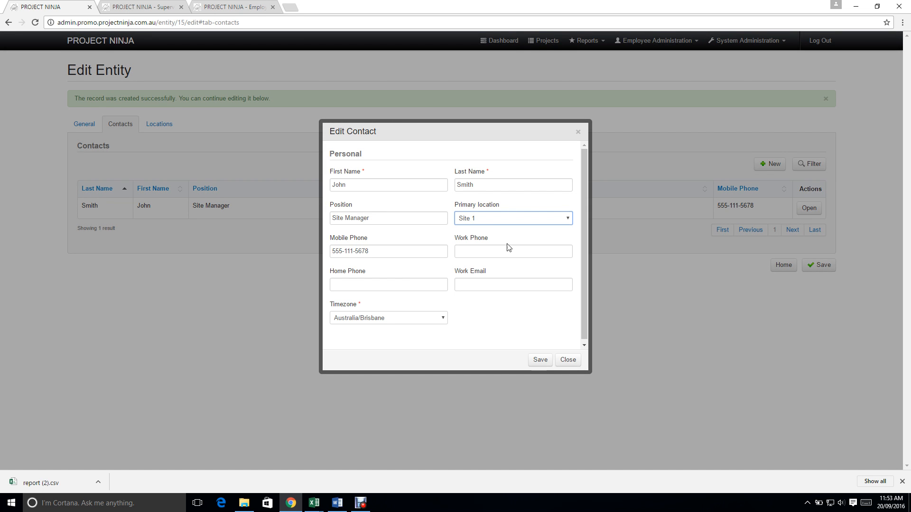
left_click(533, 364)
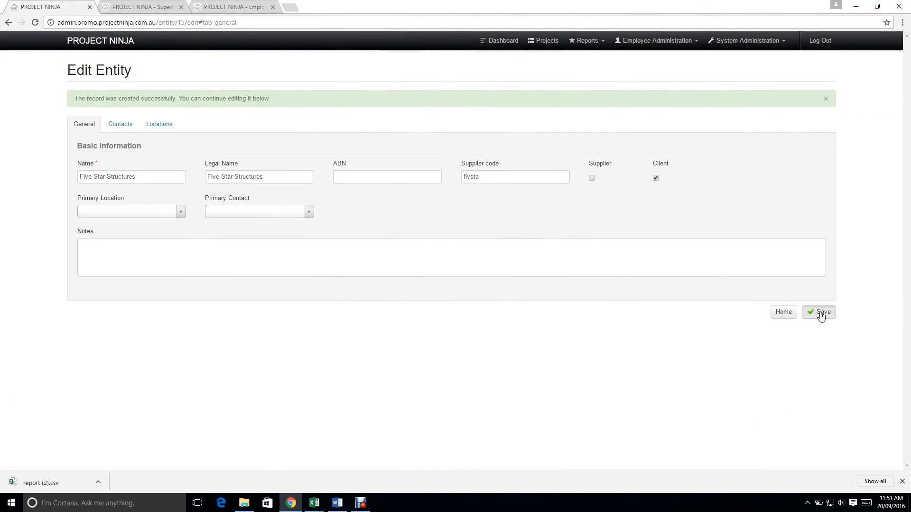
left_click(821, 315)
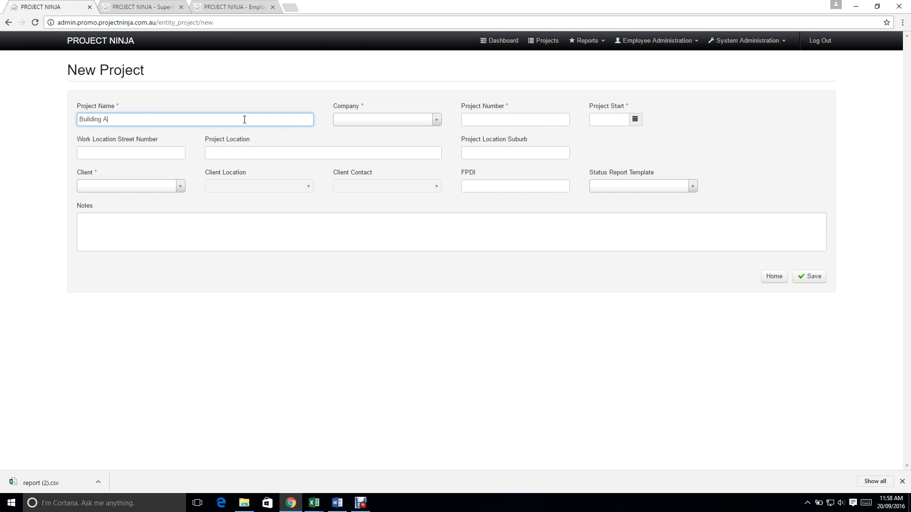
Fill in the new project Building A with company Company A, project number 002 and project start 12/09/2016
key("Tab")
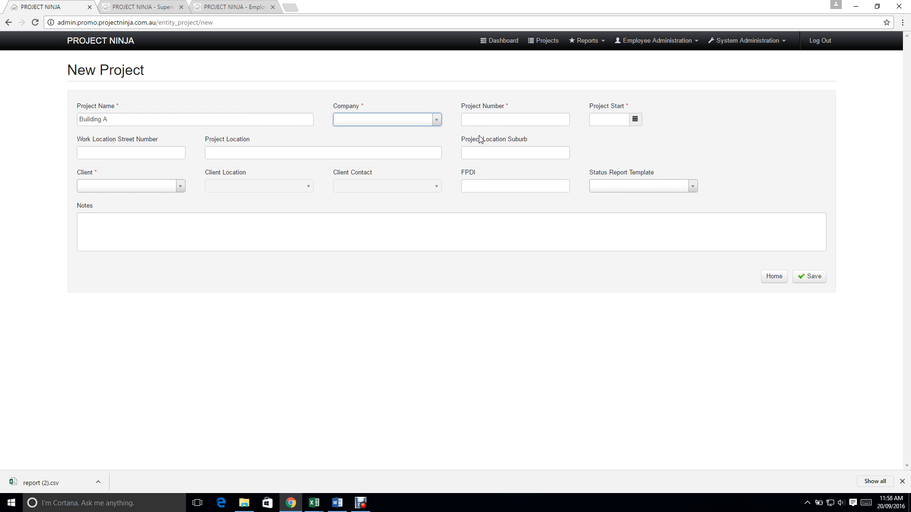
left_click(432, 122)
left_click(414, 146)
left_click(500, 121)
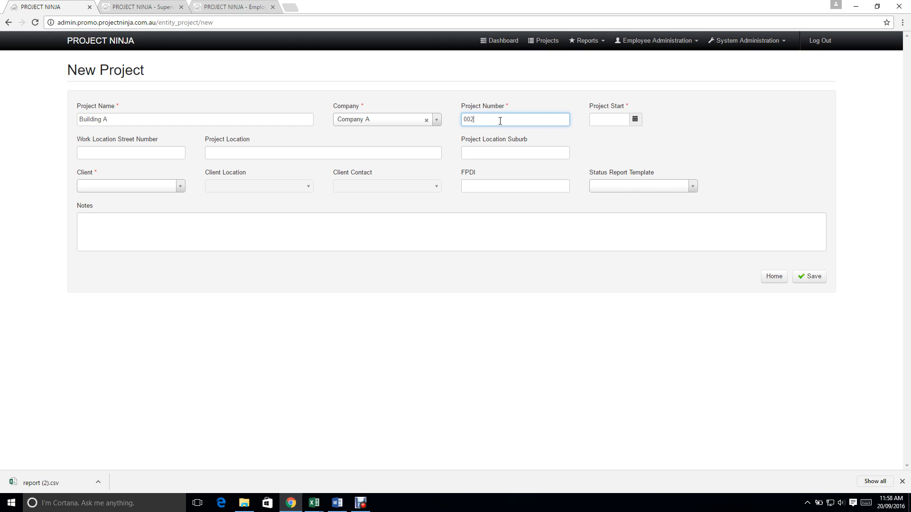
key("Tab")
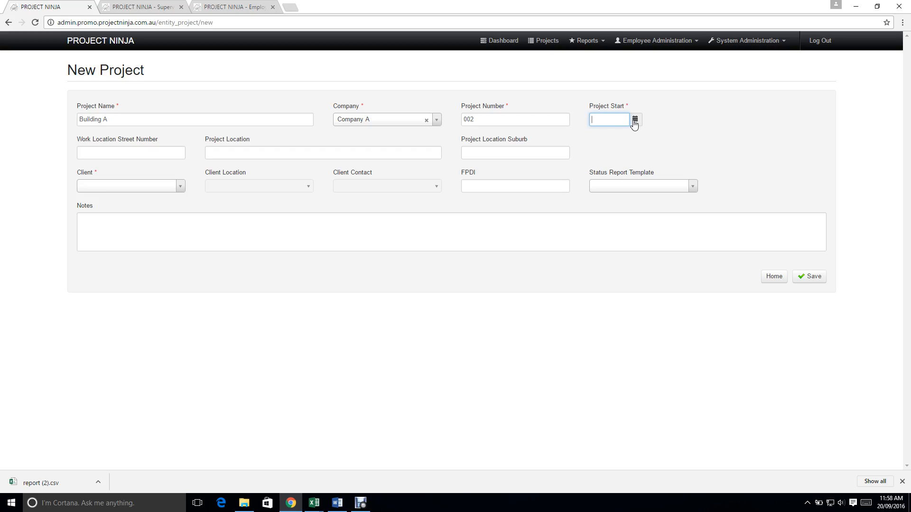
left_click(635, 121)
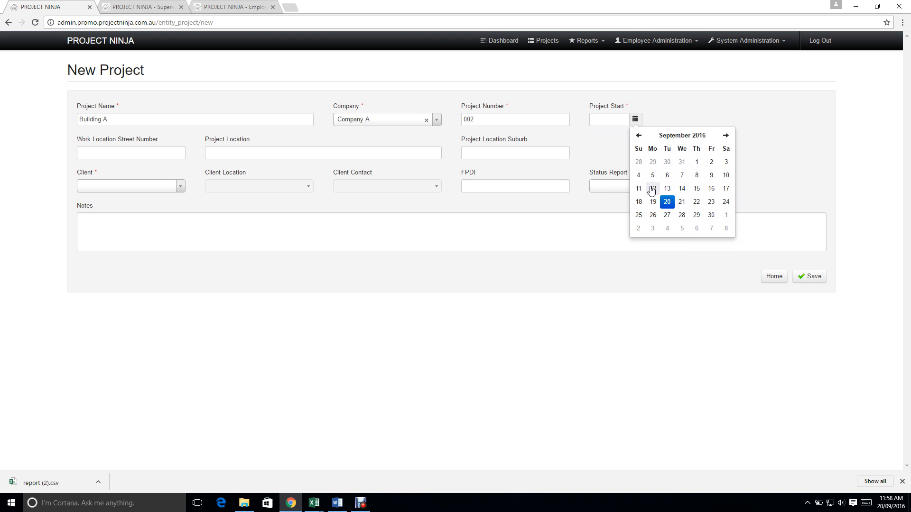
left_click(653, 188)
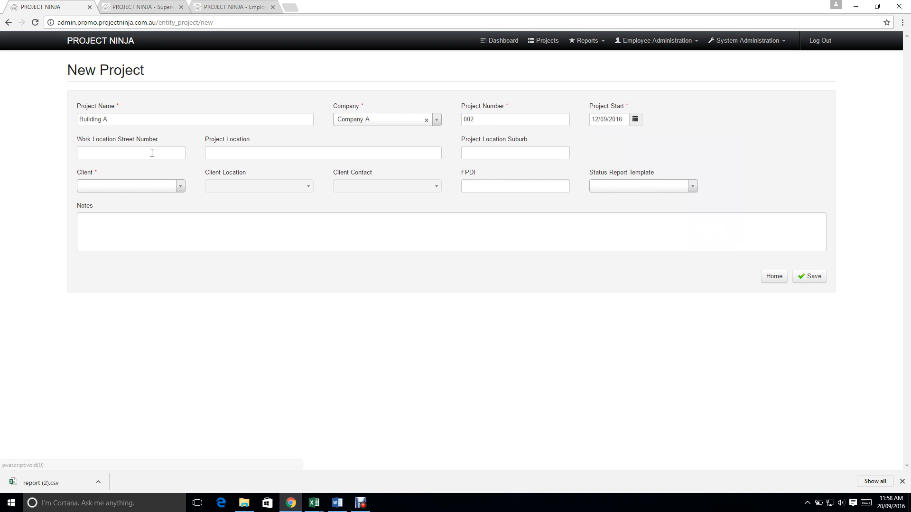
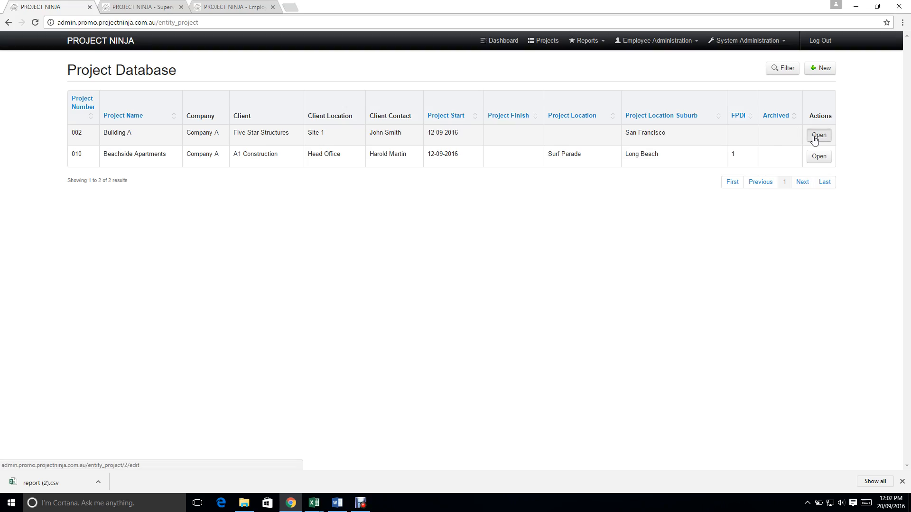
Mark project 002 Building A as archived, save it, and return to the project list
left_click(815, 135)
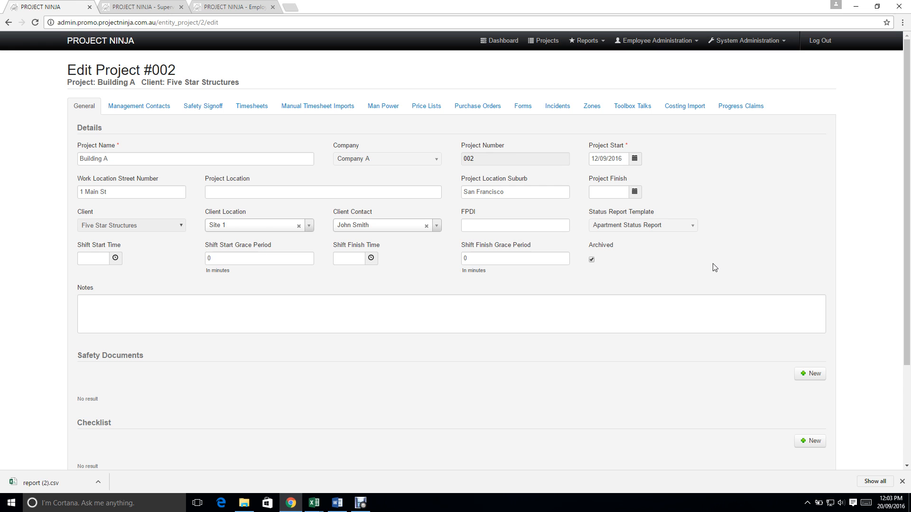
scroll(642, 280, "down", 3)
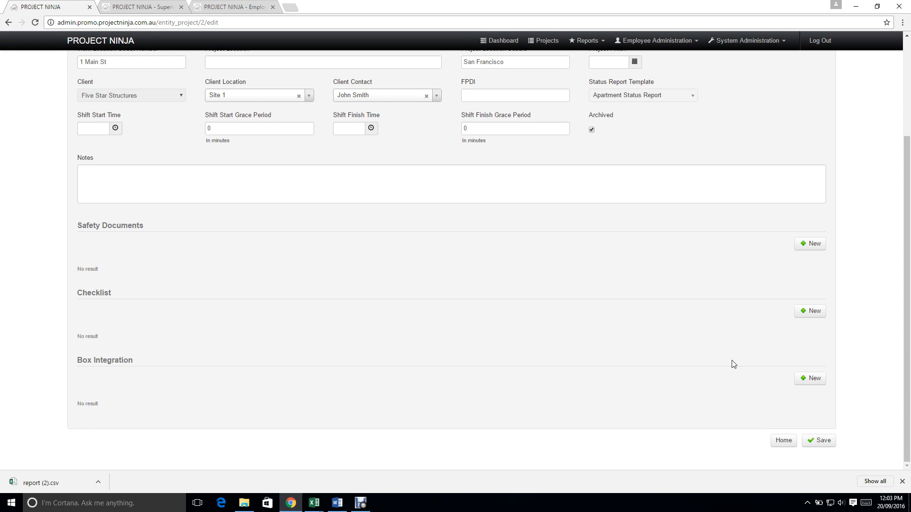
left_click(820, 440)
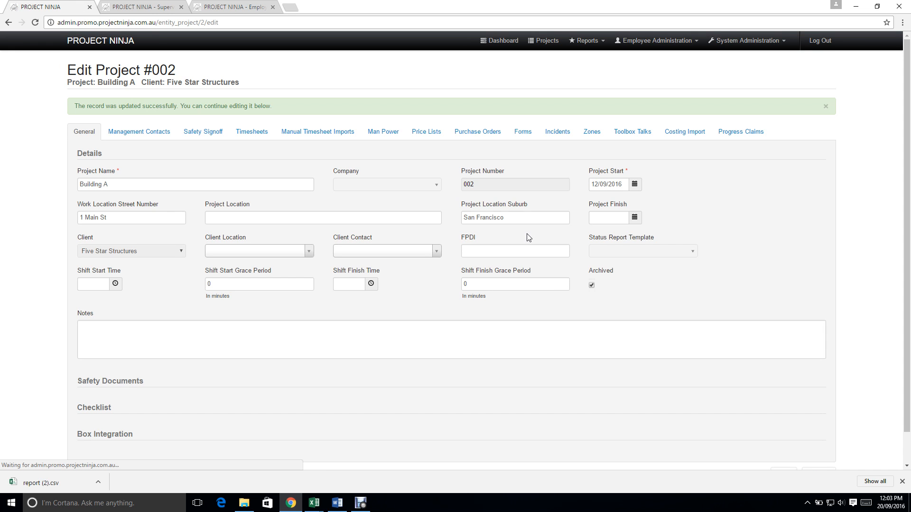
left_click(541, 43)
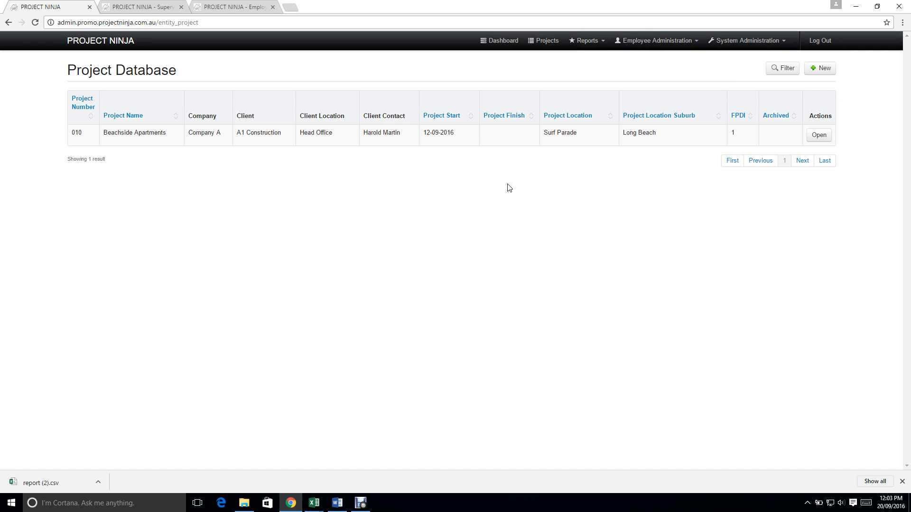
Mark the first employee in the employee list as archived, save the record, and return to the list
left_click(654, 42)
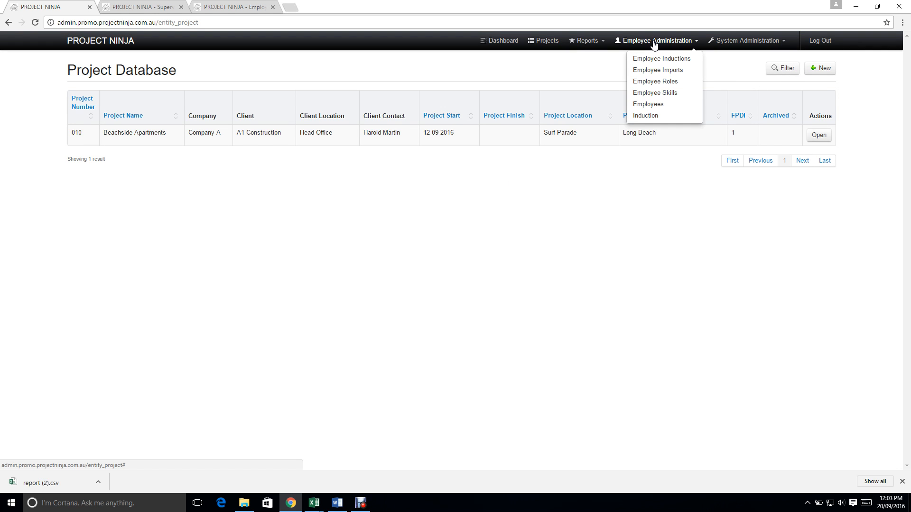
left_click(659, 104)
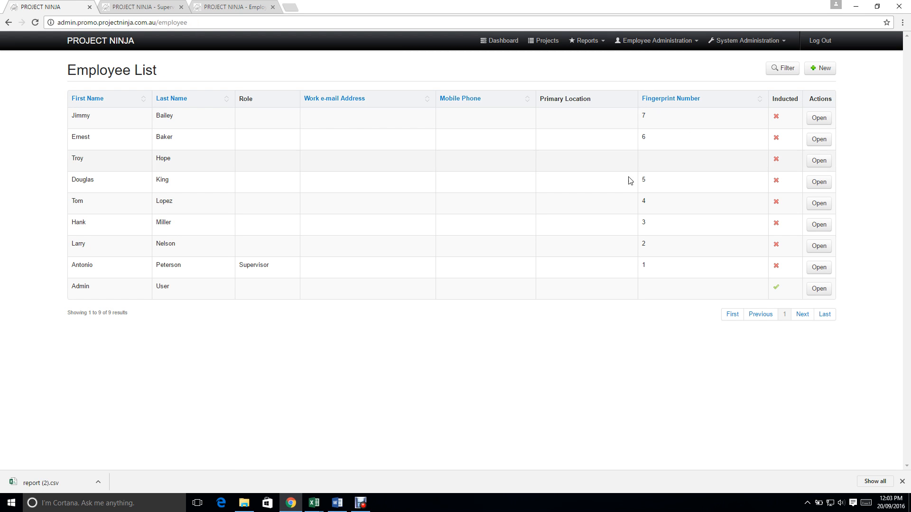
left_click(824, 119)
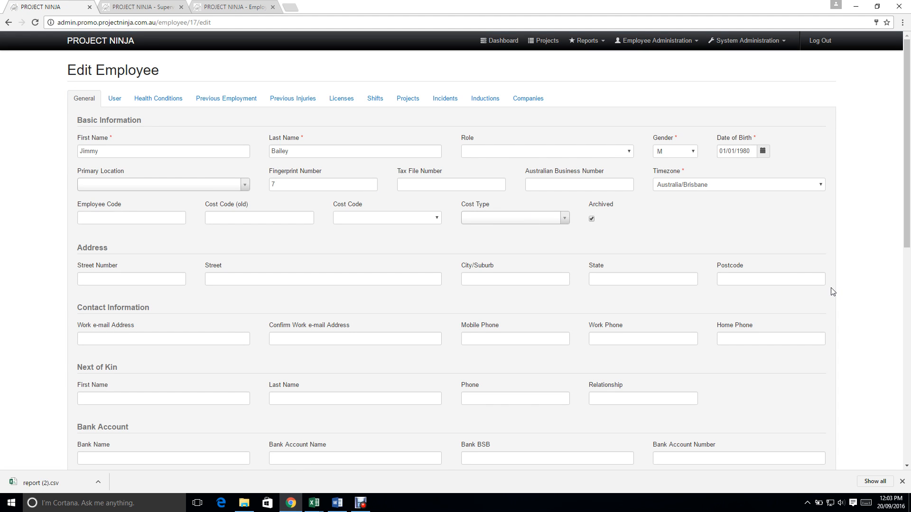
scroll(831, 293, "down", 10)
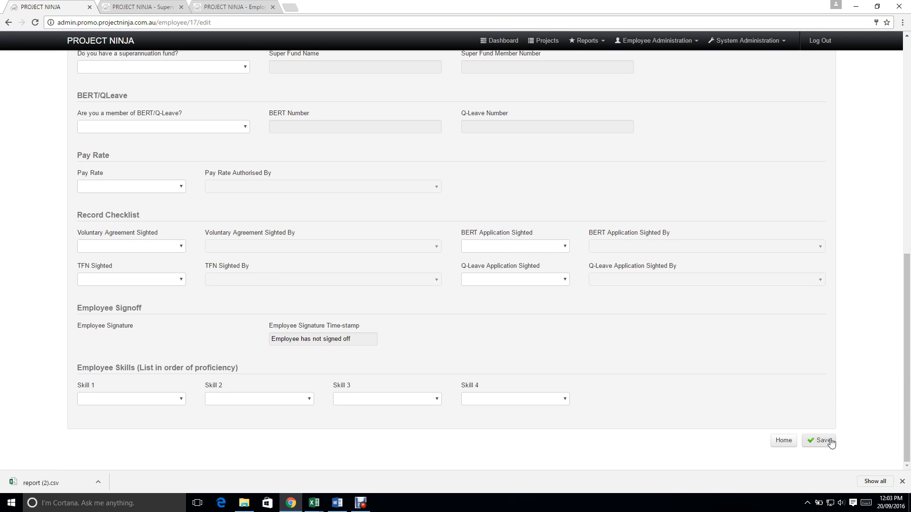
left_click(830, 442)
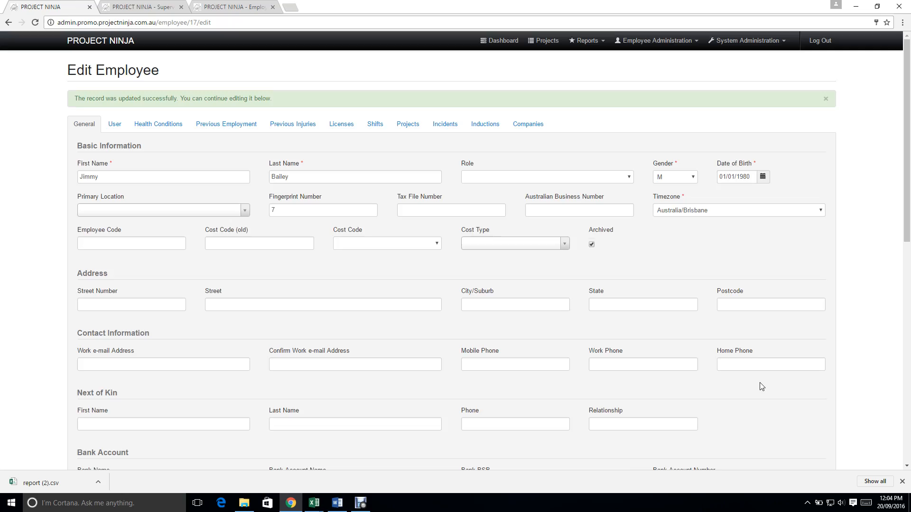
scroll(761, 385, "down", 6)
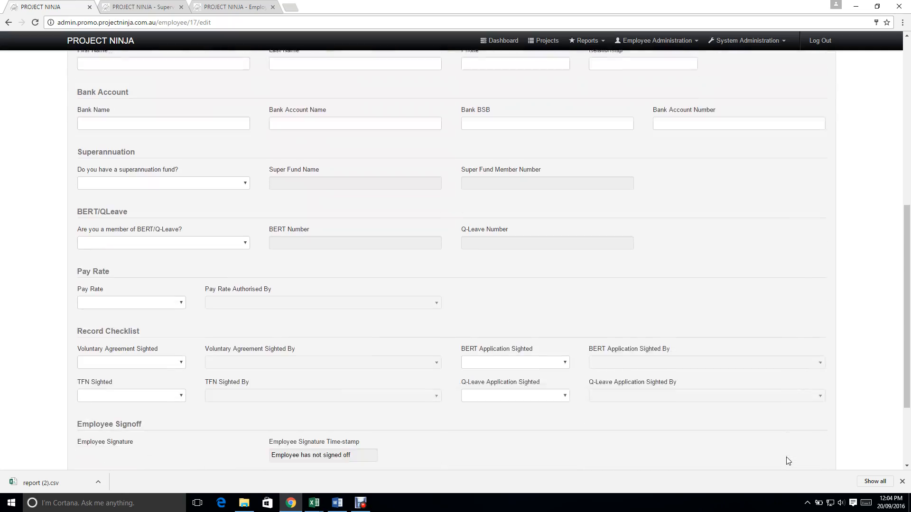
scroll(788, 461, "down", 3)
left_click(783, 440)
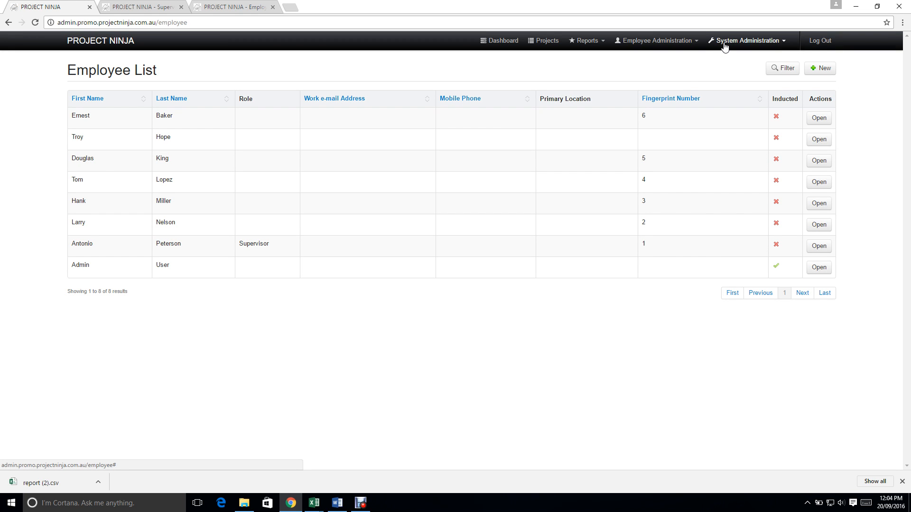
Mark the Rondo price list as archived and save it
left_click(725, 43)
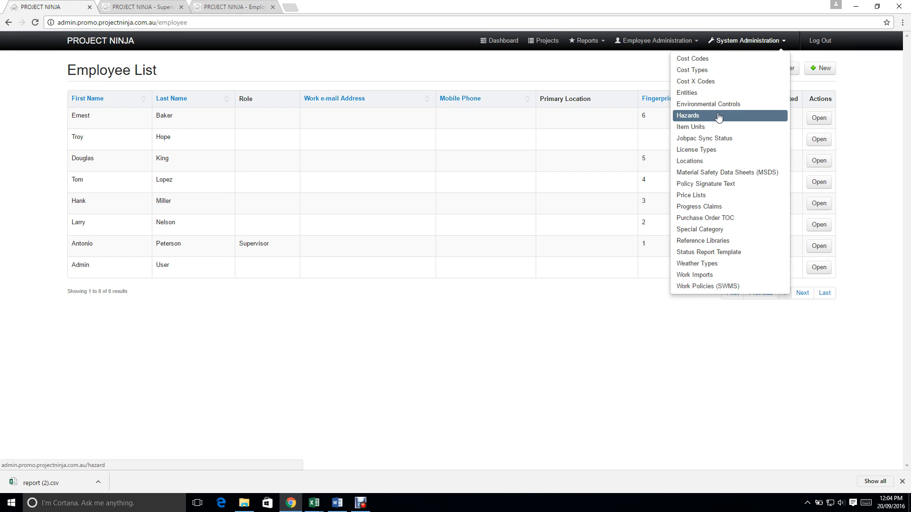
left_click(705, 195)
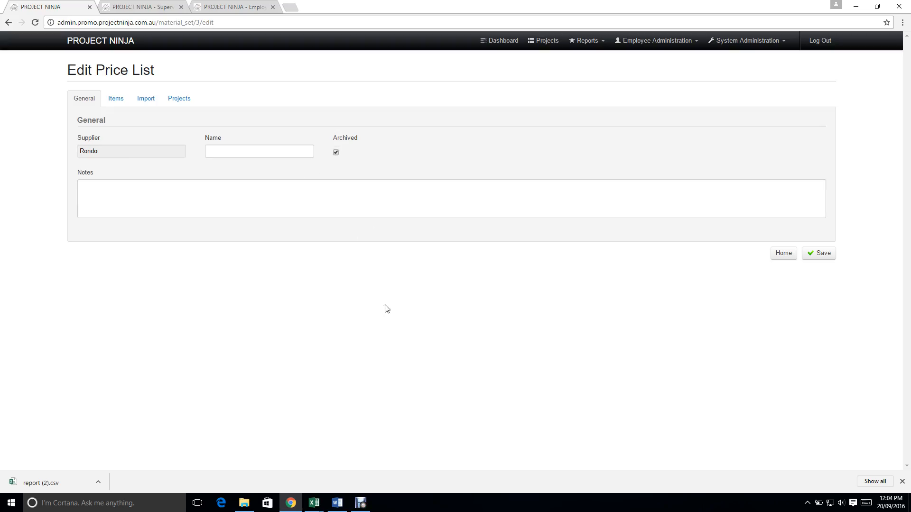
left_click(819, 255)
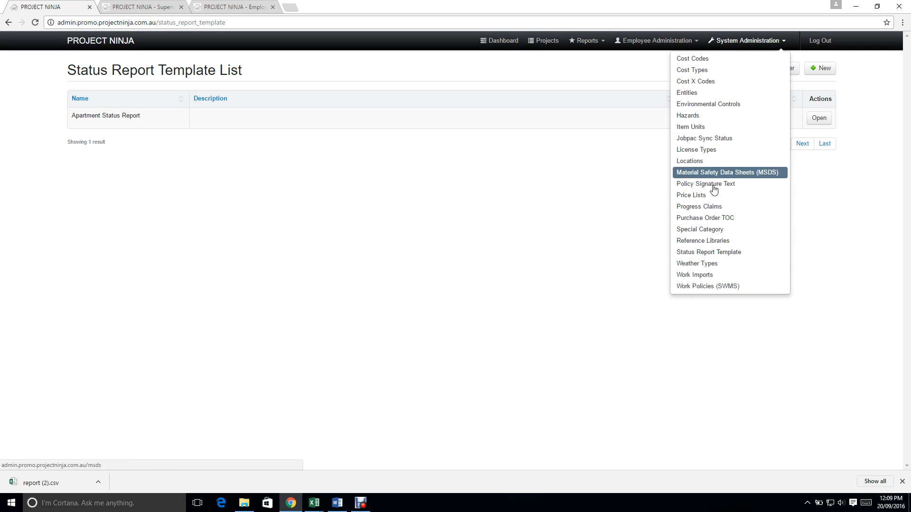
Start a new status report template named Apartment 1
left_click(702, 255)
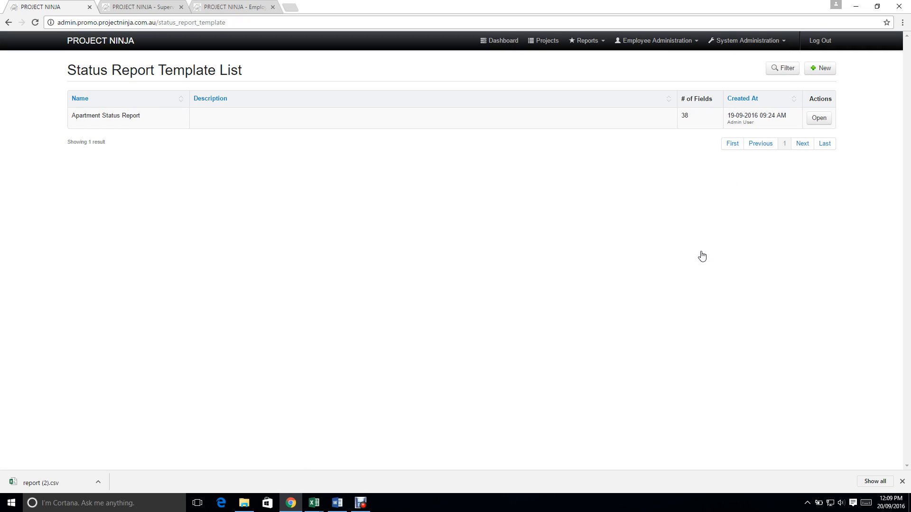
left_click(823, 69)
left_click(138, 135)
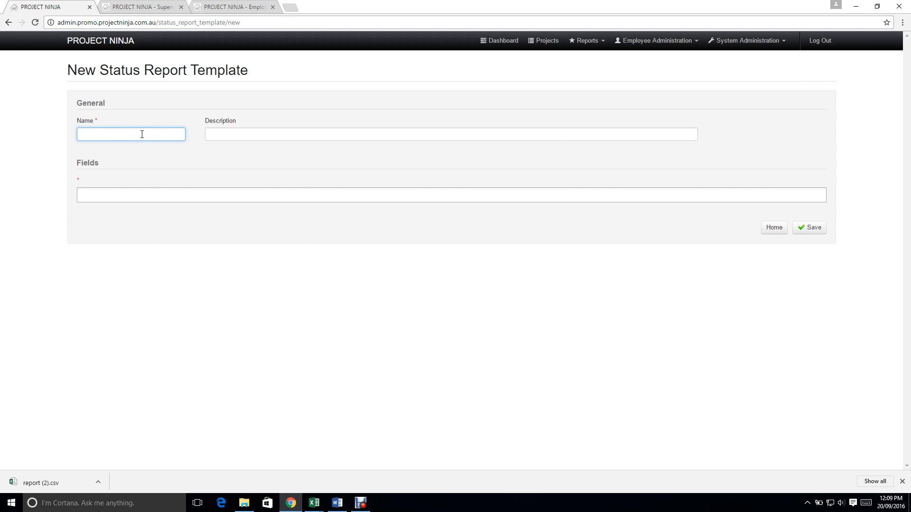
type("Apartm")
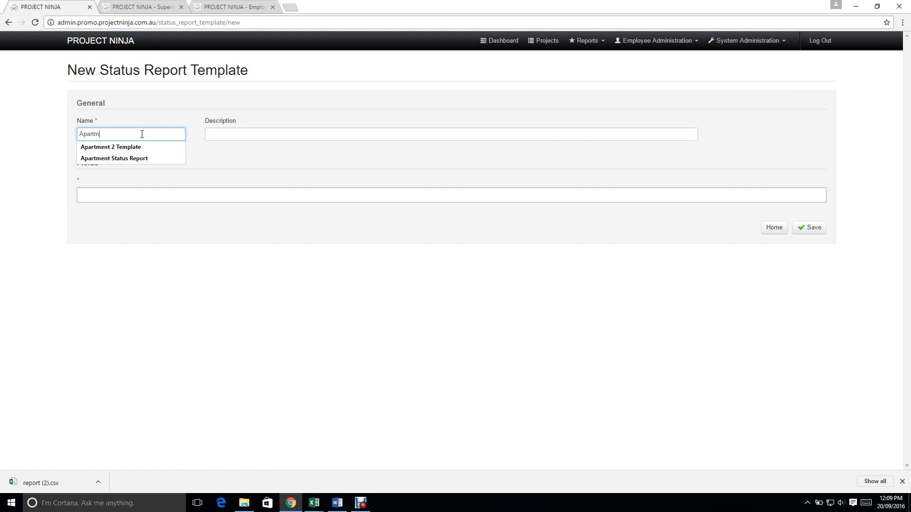
type("ent 1")
key("Tab")
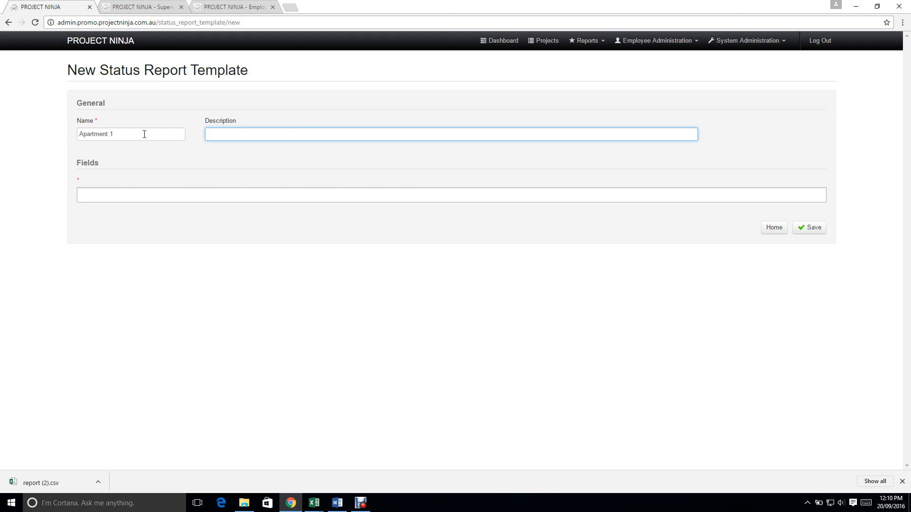
Copy the work stages in A1:A38 of the status report workbook in Excel and paste them into the Apartment 1 template's fields
left_click(116, 191)
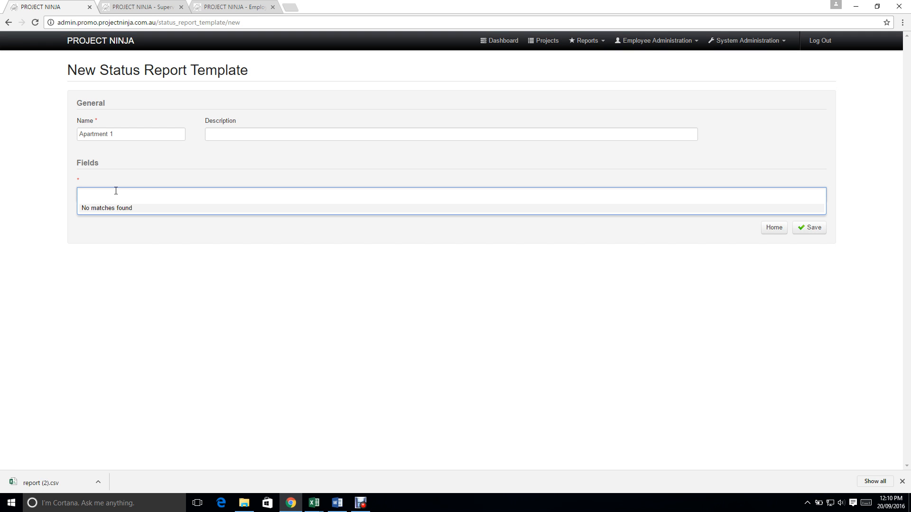
mouse_move(314, 503)
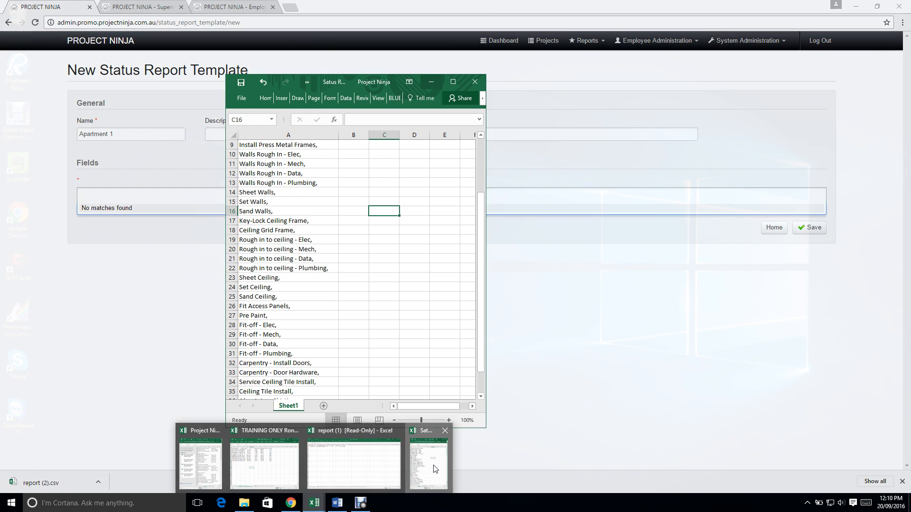
left_click(435, 469)
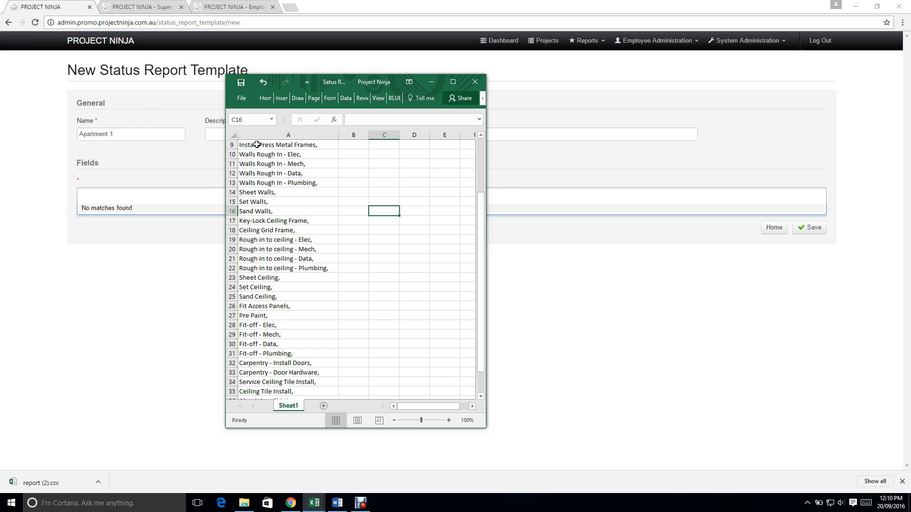
scroll(481, 257, "up", 3)
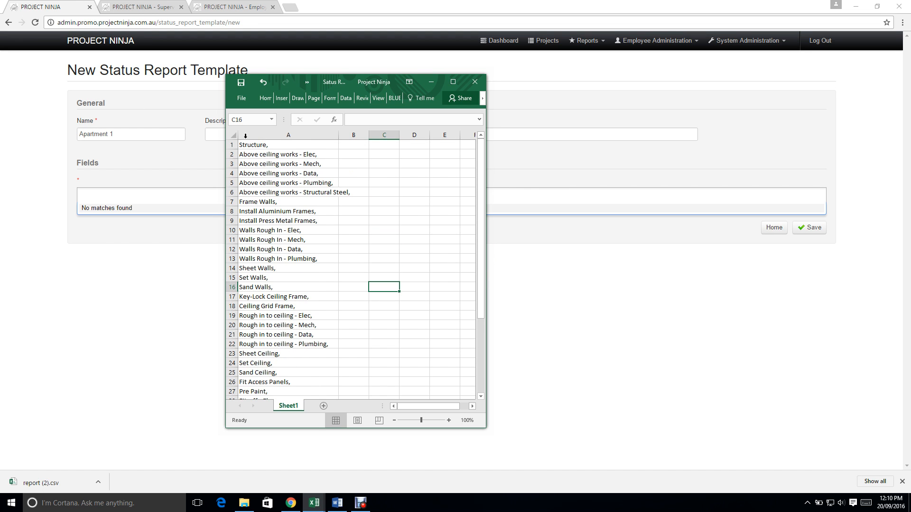
left_click_drag(261, 150, 252, 373)
key("ctrl+c")
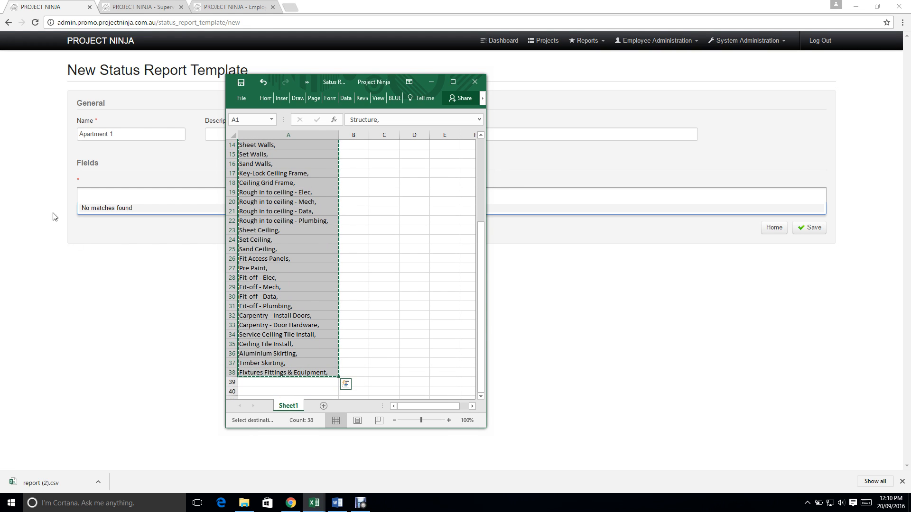
left_click(108, 195)
key("ctrl+v")
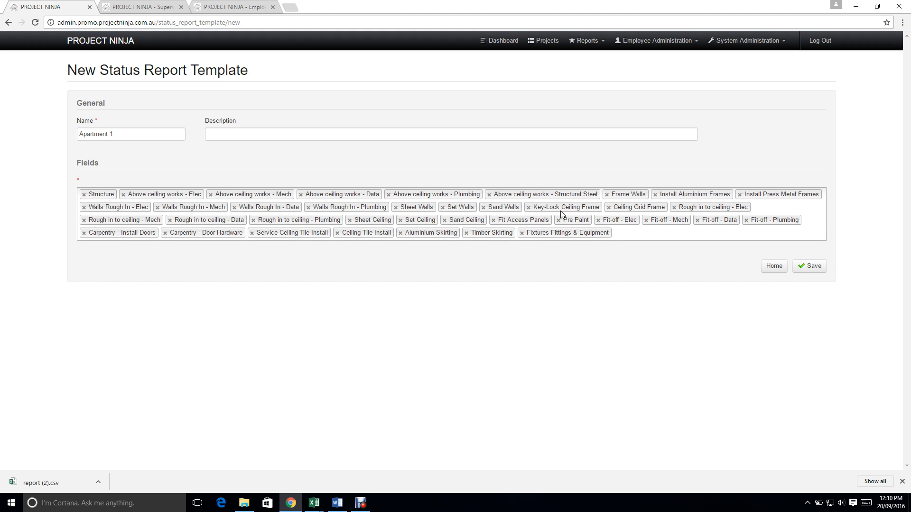
Save the Apartment 1 status report template, accept locking its fields, and return to the template list
left_click(811, 272)
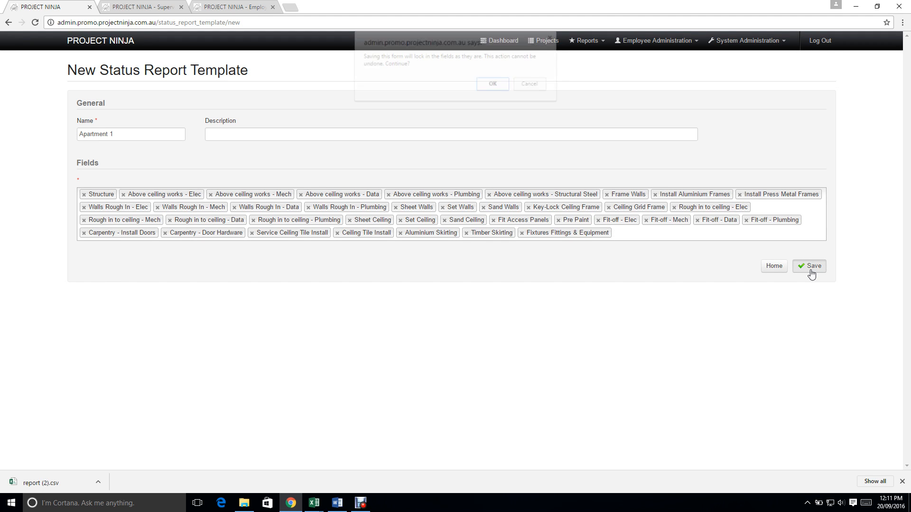
left_click(491, 87)
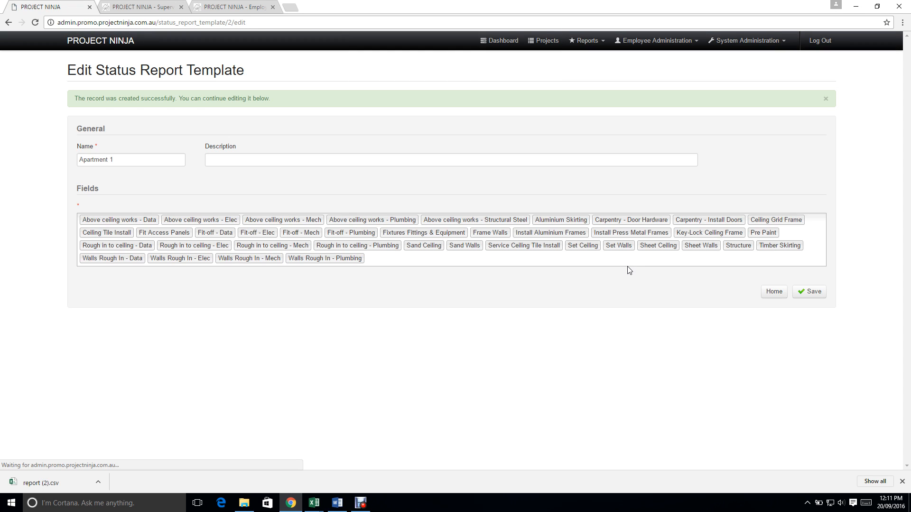
left_click(773, 296)
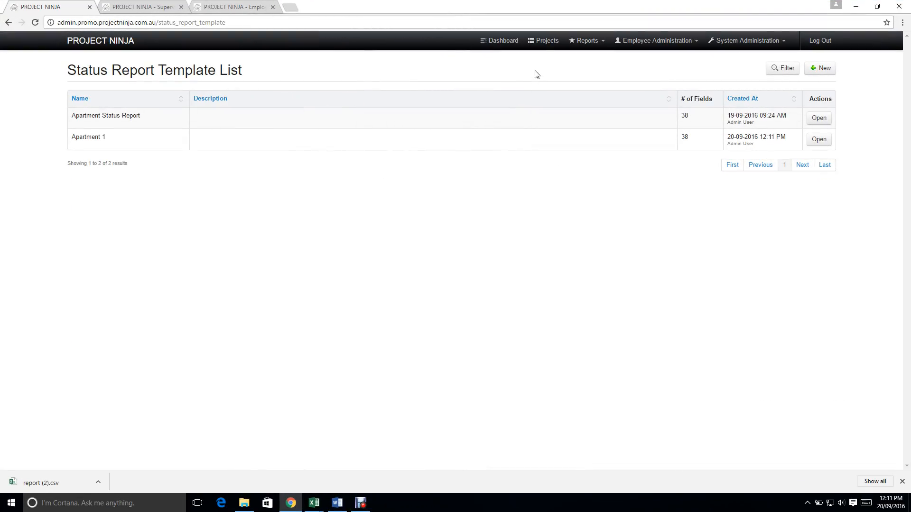
Open the Beachside Apartments project and review its status report template assignment and the rest of its general details
left_click(544, 40)
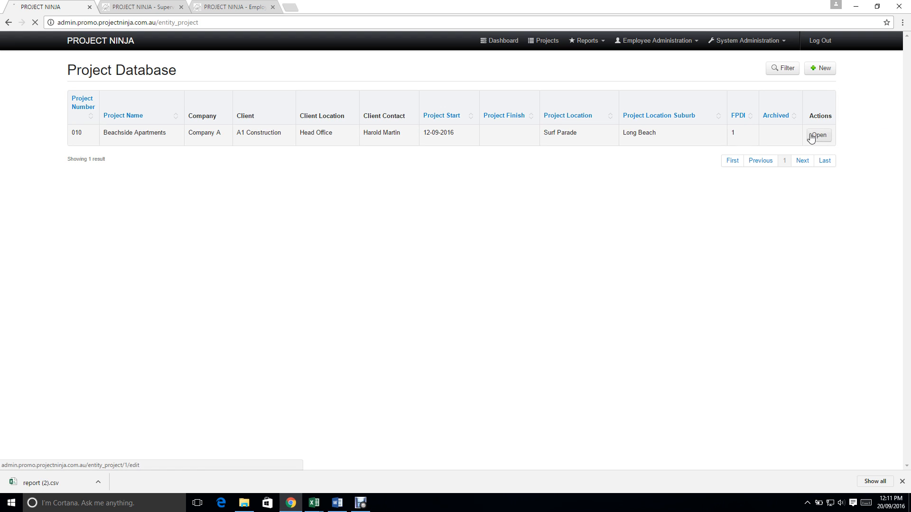
left_click(819, 135)
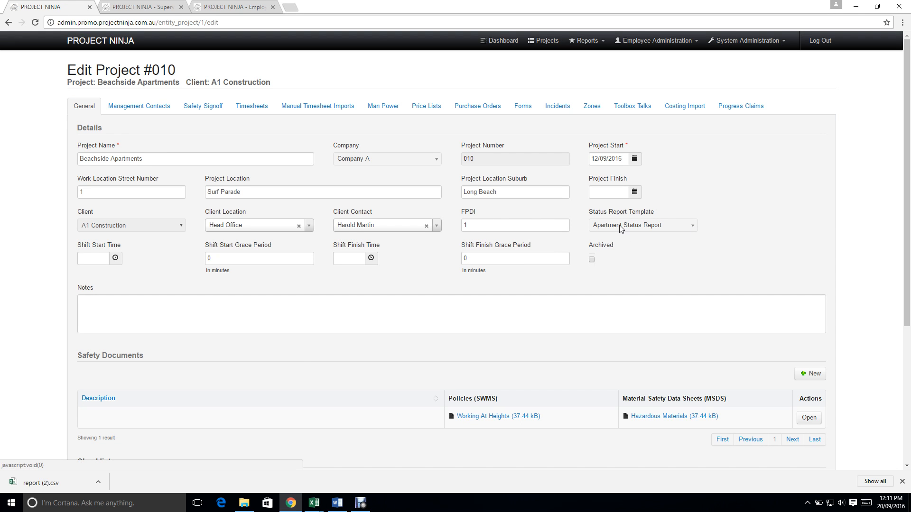
scroll(806, 310, "down", 3)
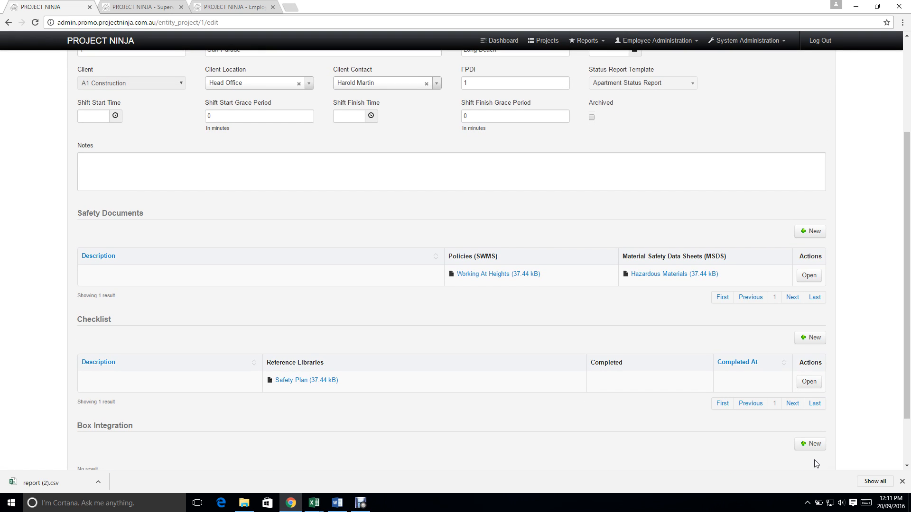
scroll(816, 464, "down", 2)
left_click(819, 441)
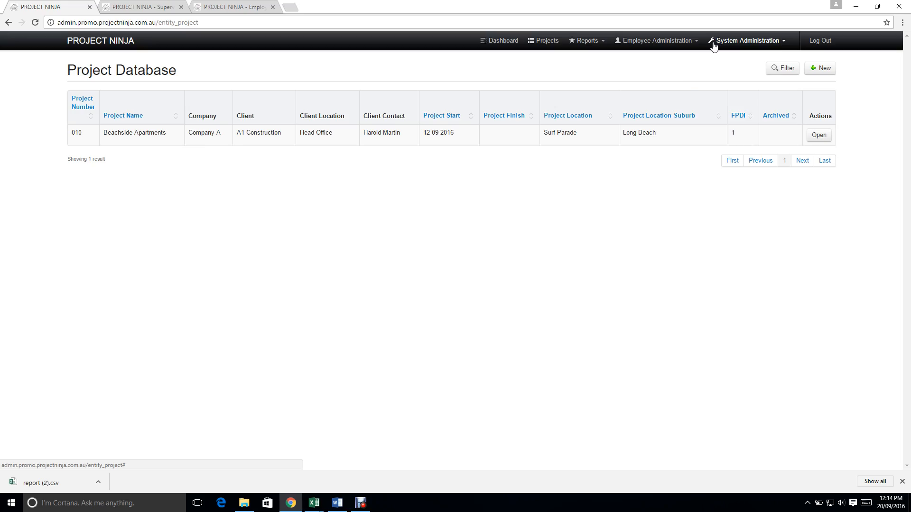
Start a new cost code named 4000 with the description Tradesman
left_click(713, 43)
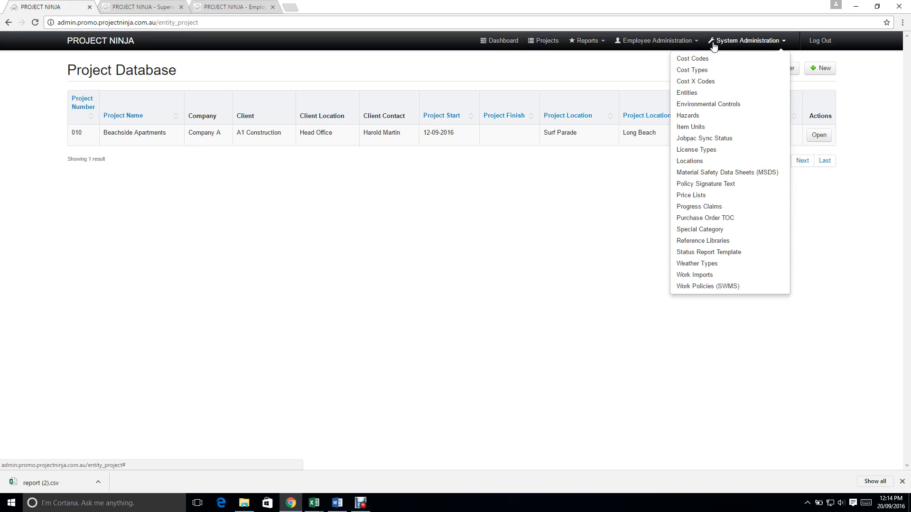
left_click(699, 59)
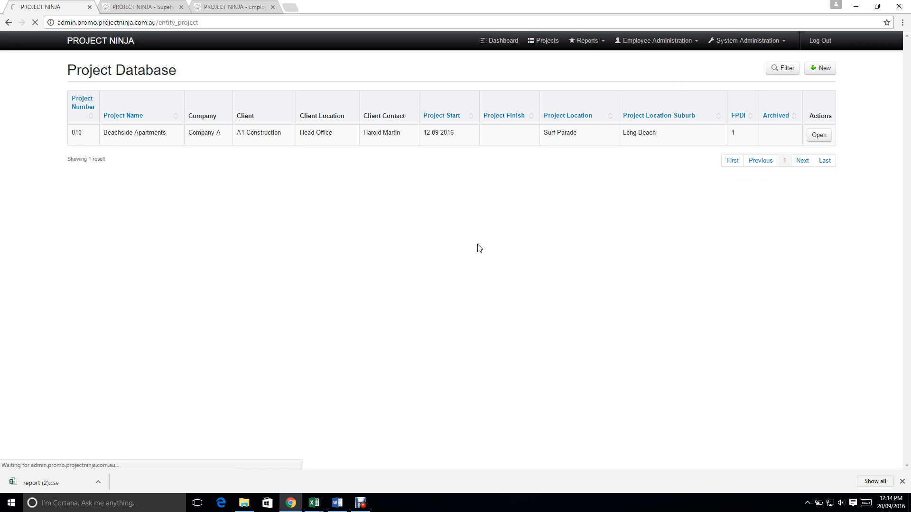
left_click(823, 68)
left_click(158, 135)
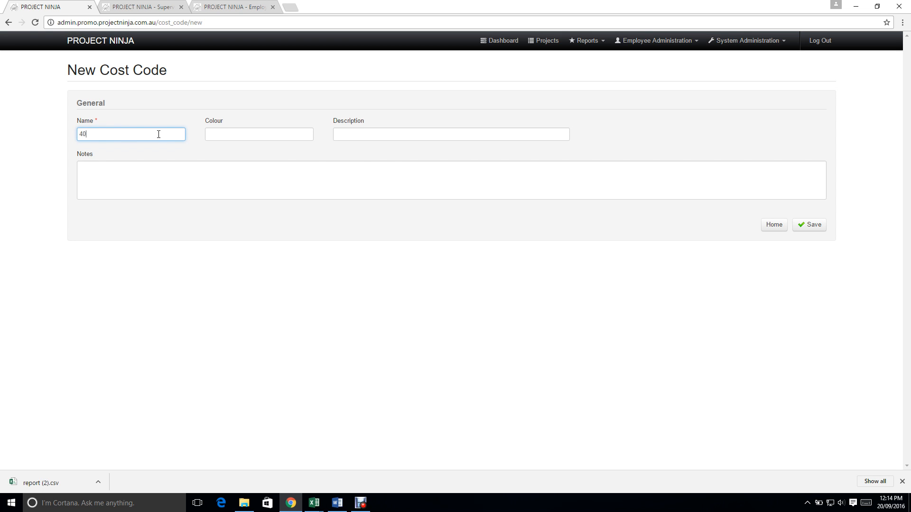
key("Tab")
key("Tab")
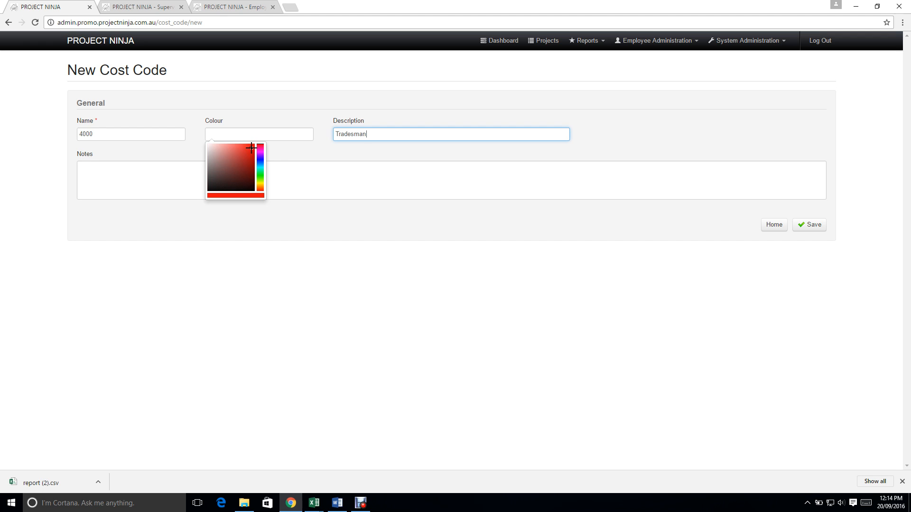
Give cost code 4000 the red colour #e80f0f, save it, and return to the cost code list
left_click(561, 183)
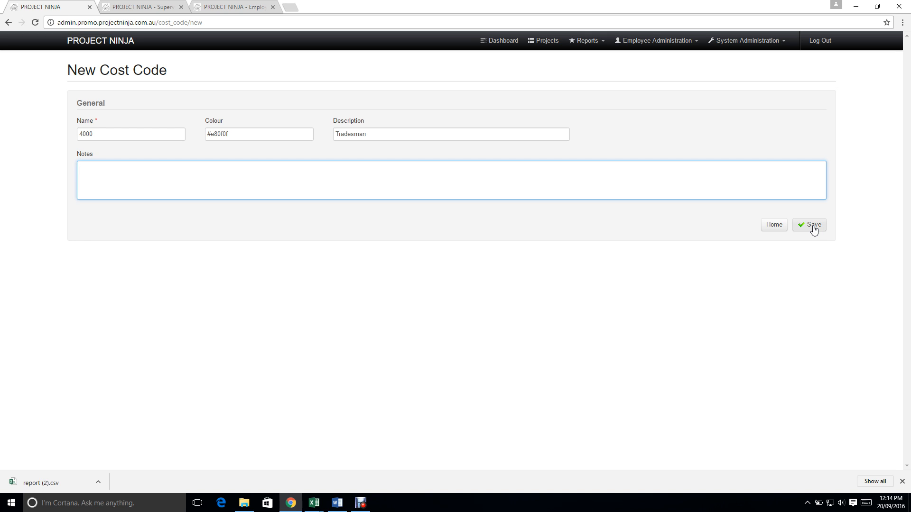
left_click(812, 226)
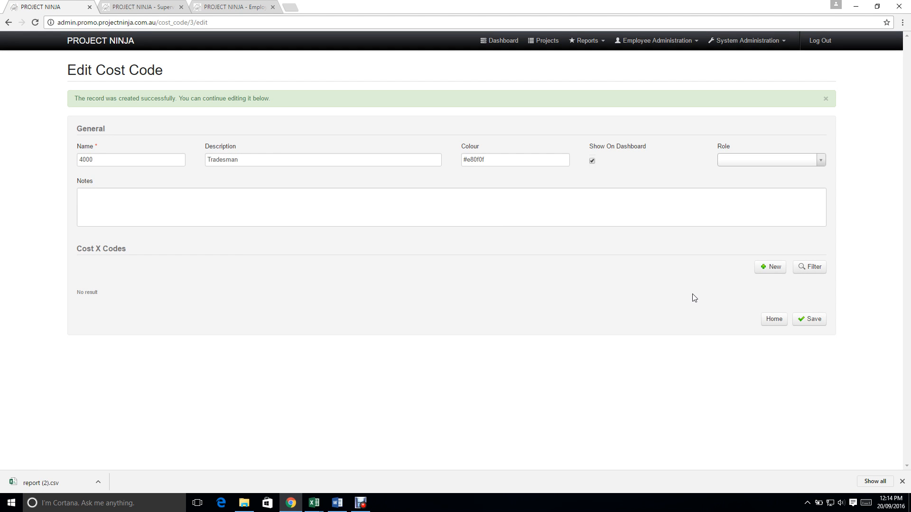
left_click(773, 319)
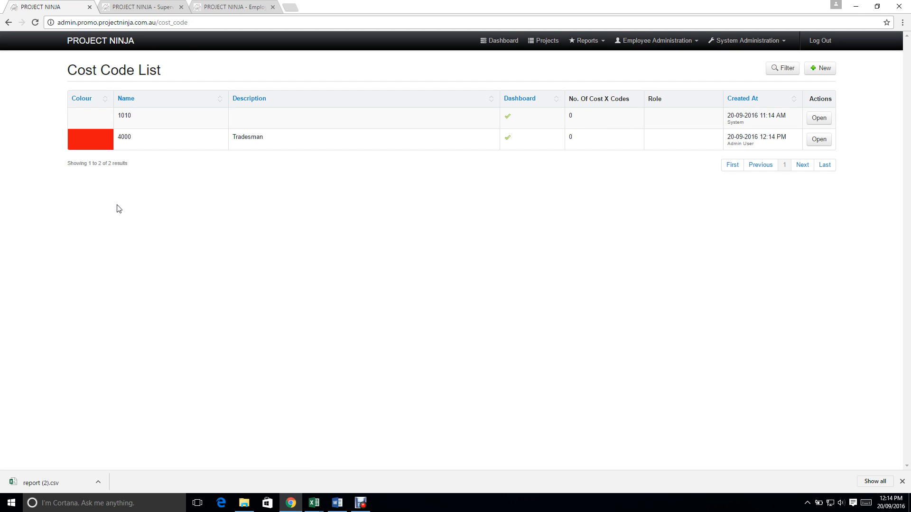